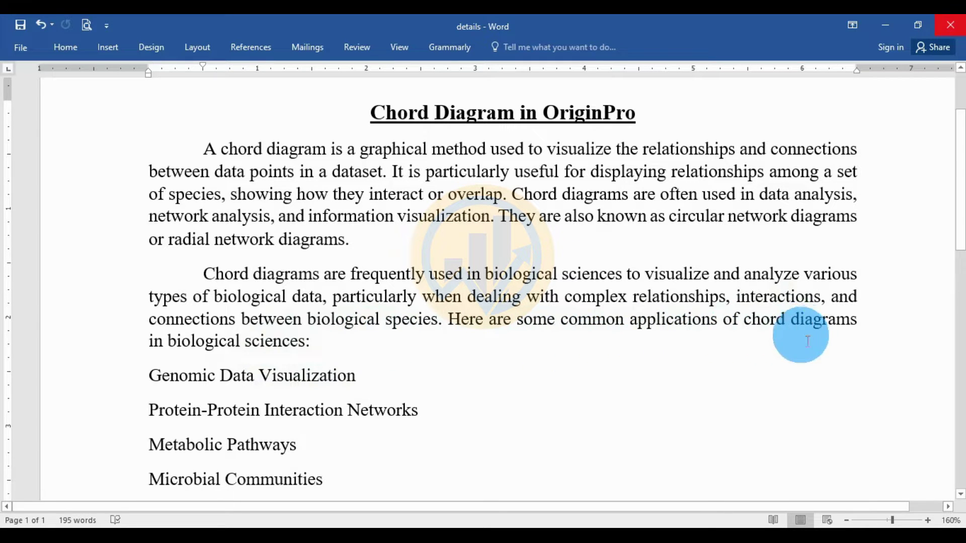
Read the document's introduction to chord diagrams and their list of applications in biological sciences.
scroll(302, 360, "down", 3)
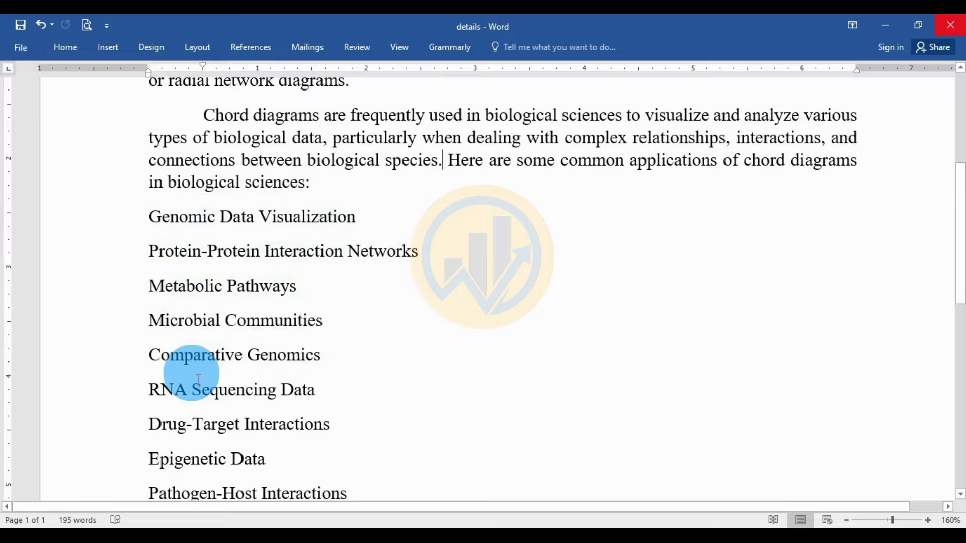
scroll(302, 368, "down", 3)
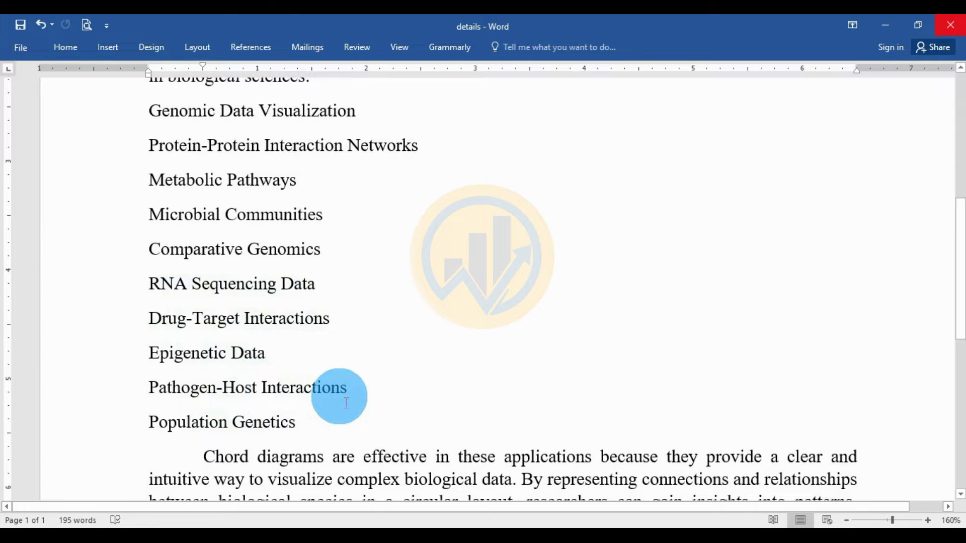
scroll(347, 403, "down", 2)
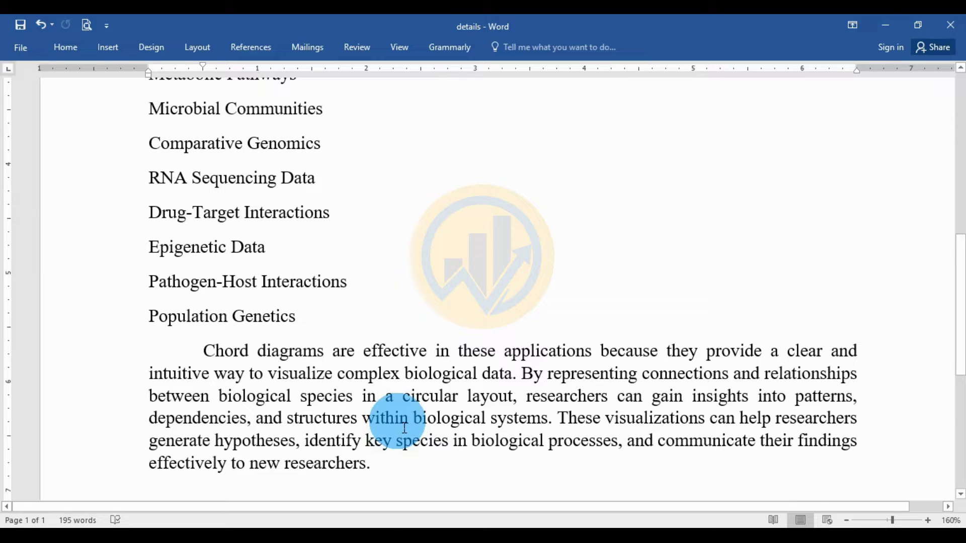
Switch to the Data workbook in Excel and examine how the 1 and 0 values relate each season to the species.
left_click(334, 511)
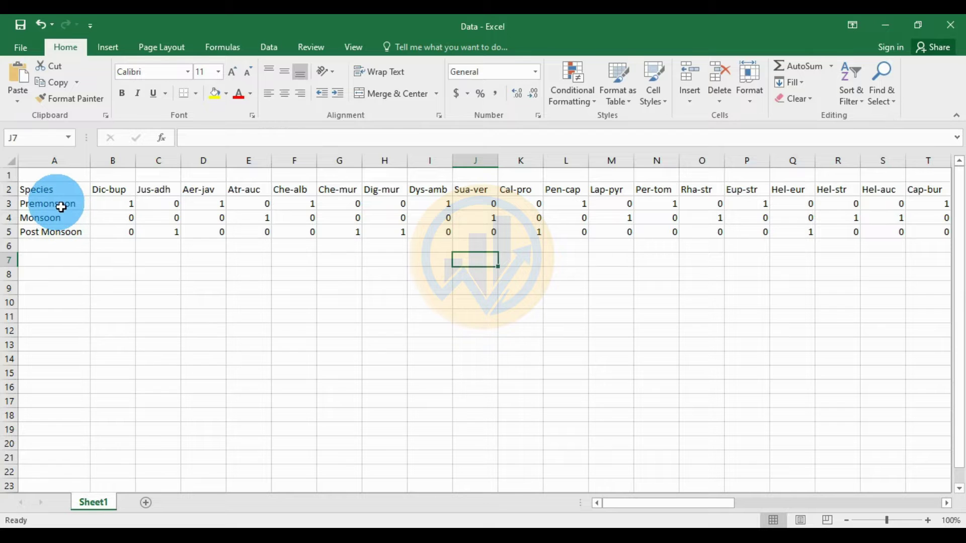
left_click_drag(107, 195, 567, 210)
left_click(599, 275)
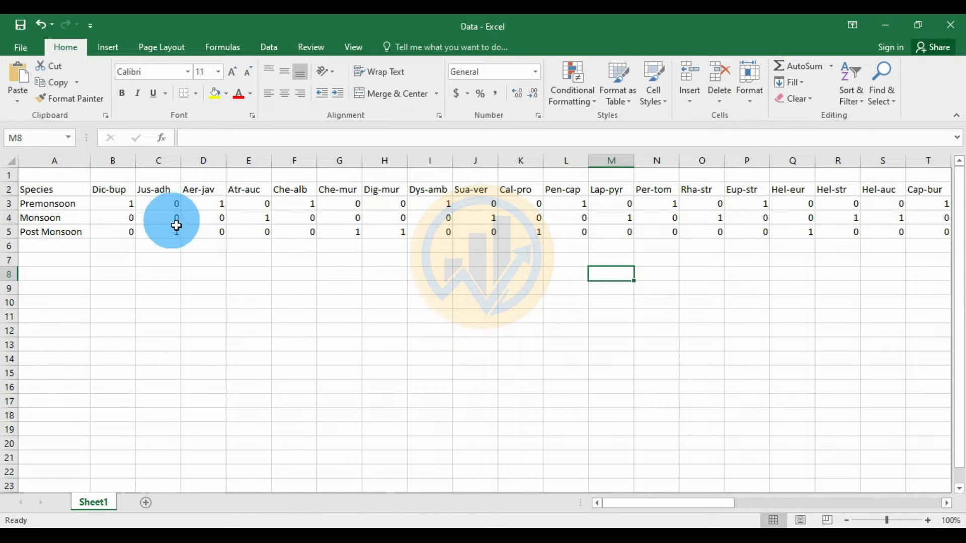
left_click(129, 206)
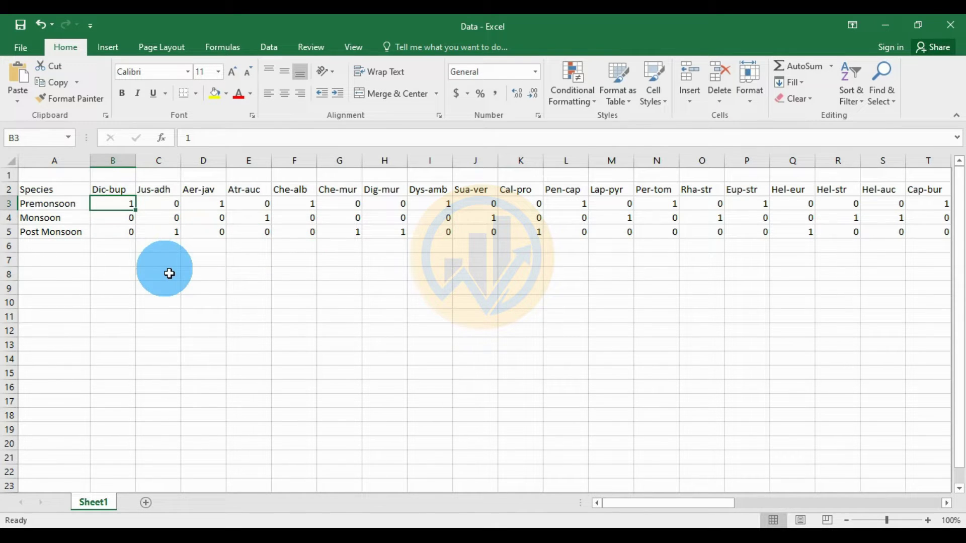
left_click(124, 219)
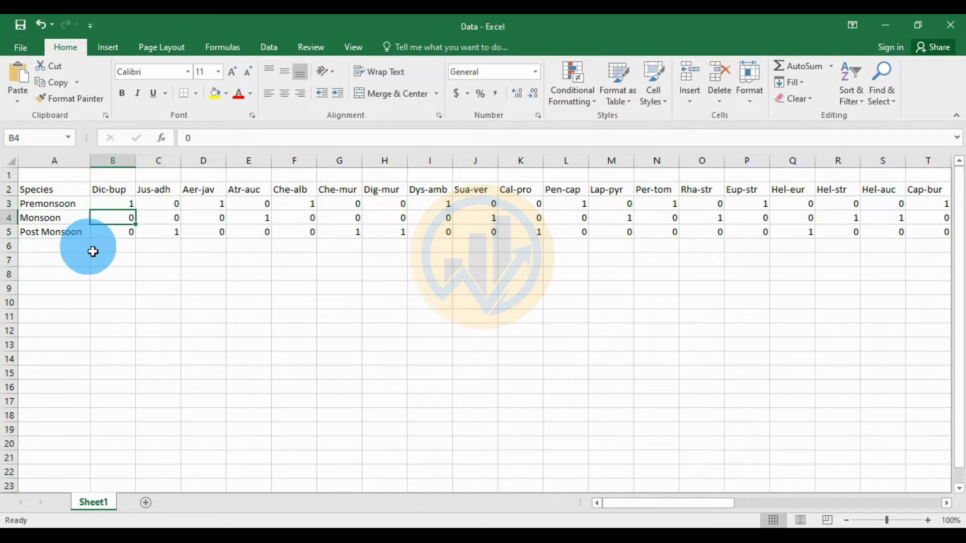
left_click(121, 207)
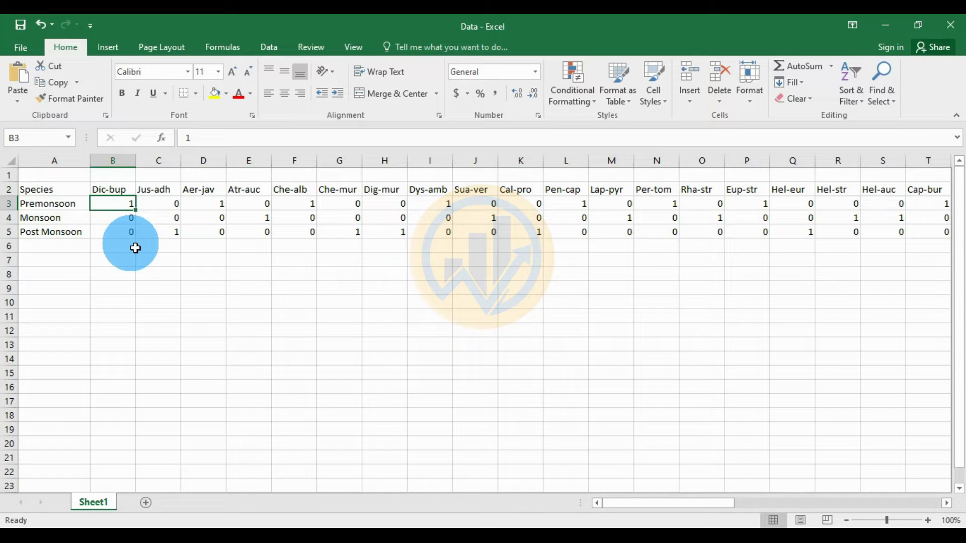
left_click(126, 222)
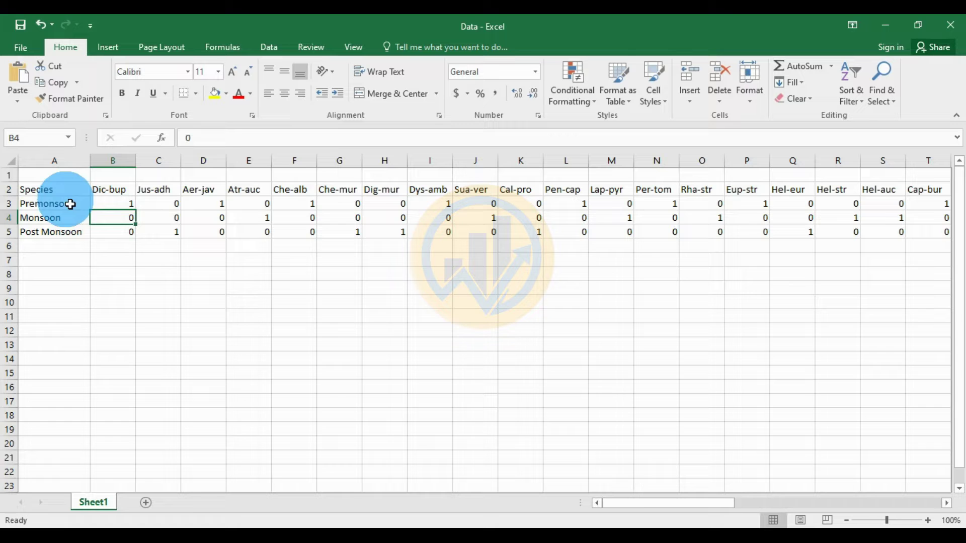
Copy the header row A2:AY2 from Excel into the Long Name row of Book1 in Origin, starting at column A, and enlarge the workbook window.
left_click_drag(59, 192, 875, 204)
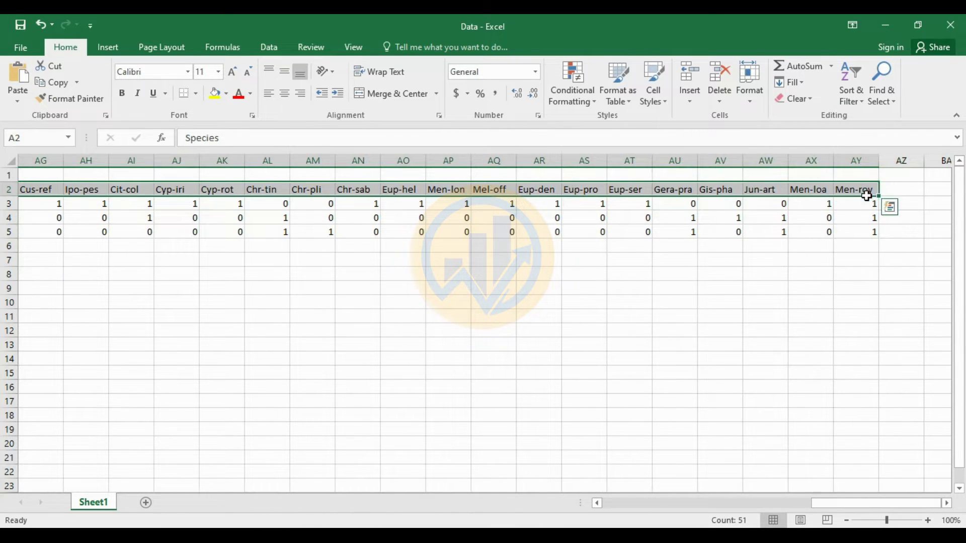
right_click(850, 196)
left_click(749, 217)
scroll(675, 222, "left", 10)
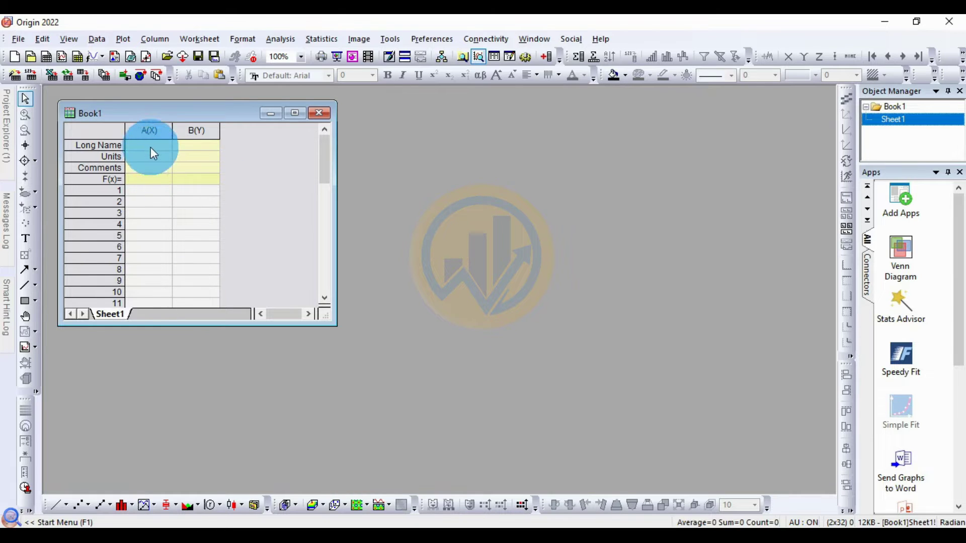
left_click(150, 145)
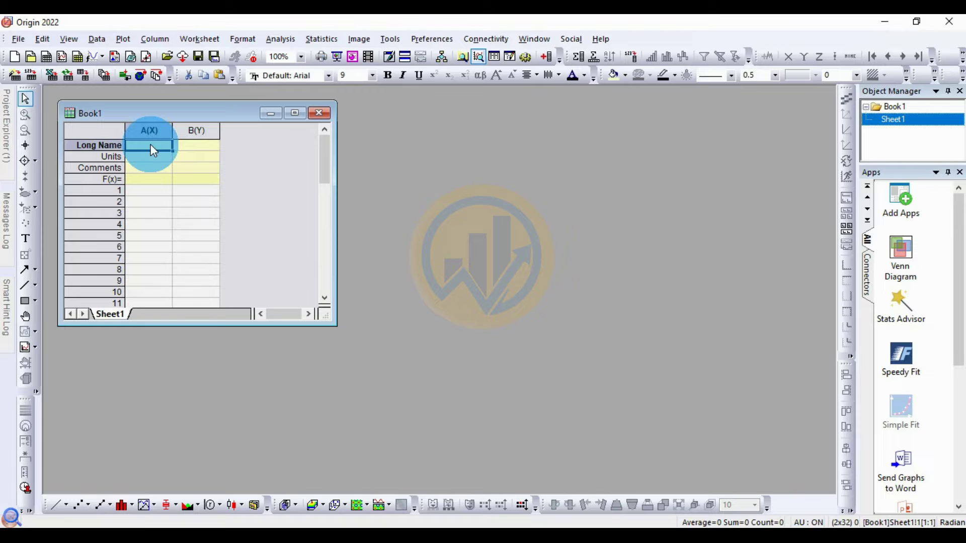
key("ctrl+v")
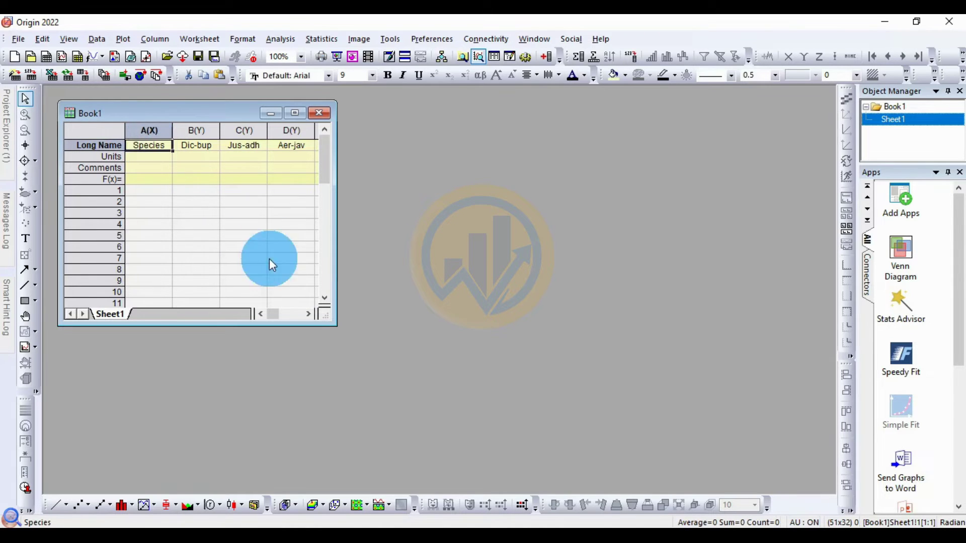
left_click_drag(335, 324, 824, 448)
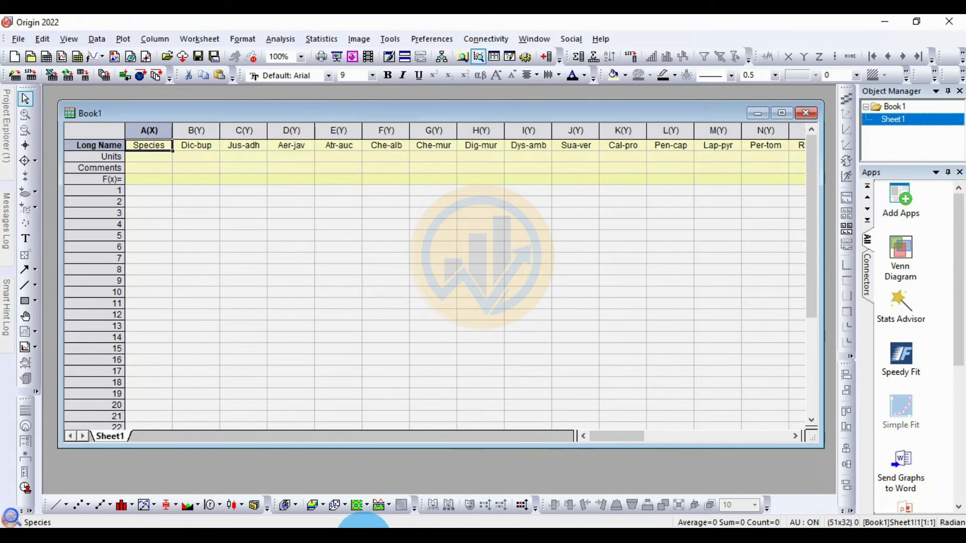
Copy the three season rows A3:AY5 from the Excel sheet into Origin's Book1, starting at row 1 of column A.
left_click(365, 528)
left_click_drag(69, 207, 876, 234)
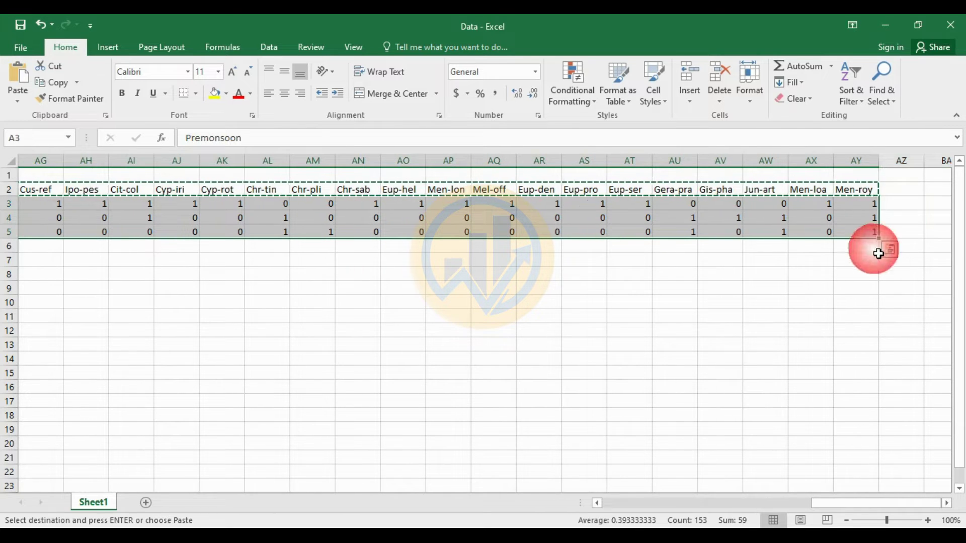
key("ctrl+c")
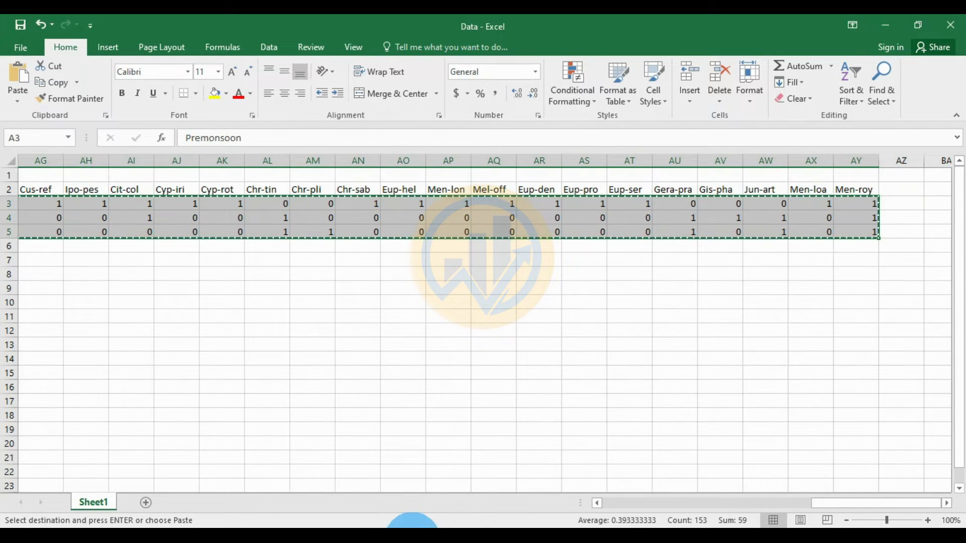
left_click(412, 525)
left_click(149, 190)
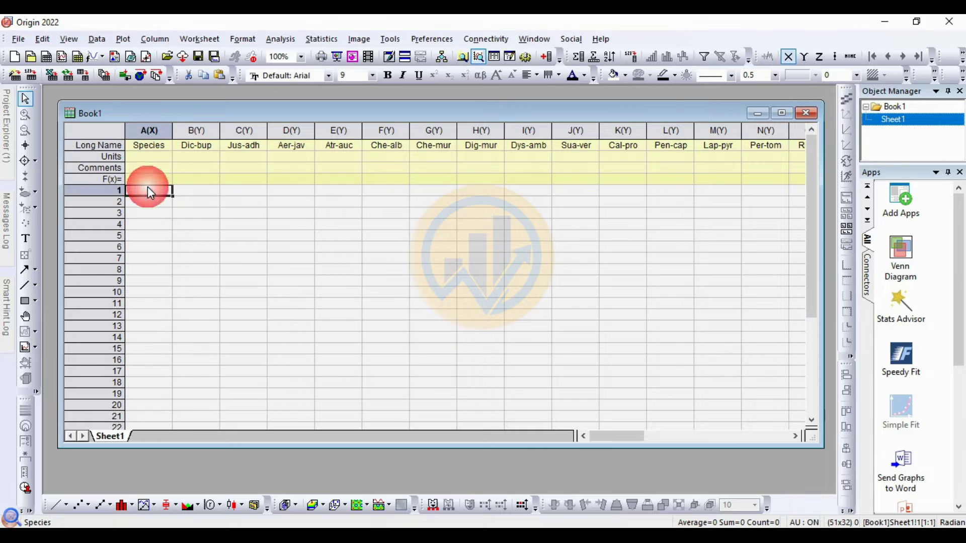
key("ctrl+v")
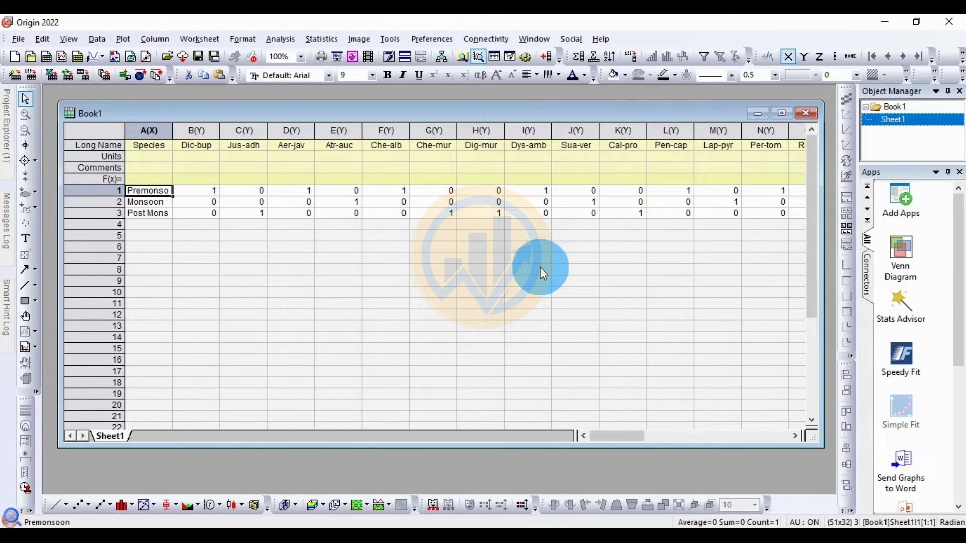
Plot the entire worksheet as a chord diagram linked from row to column, using Long Name as column label, and maximize the graph window.
left_click(244, 259)
left_click(119, 133)
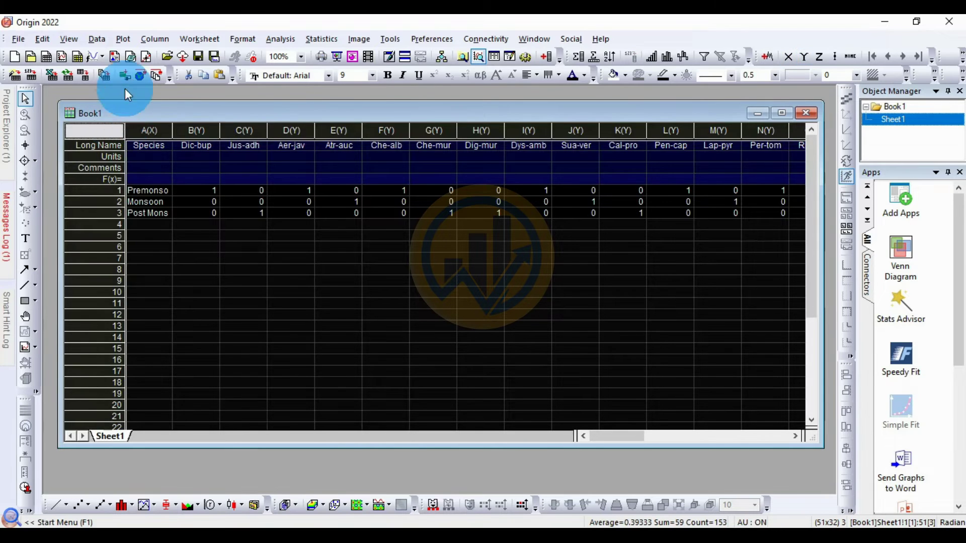
left_click(123, 39)
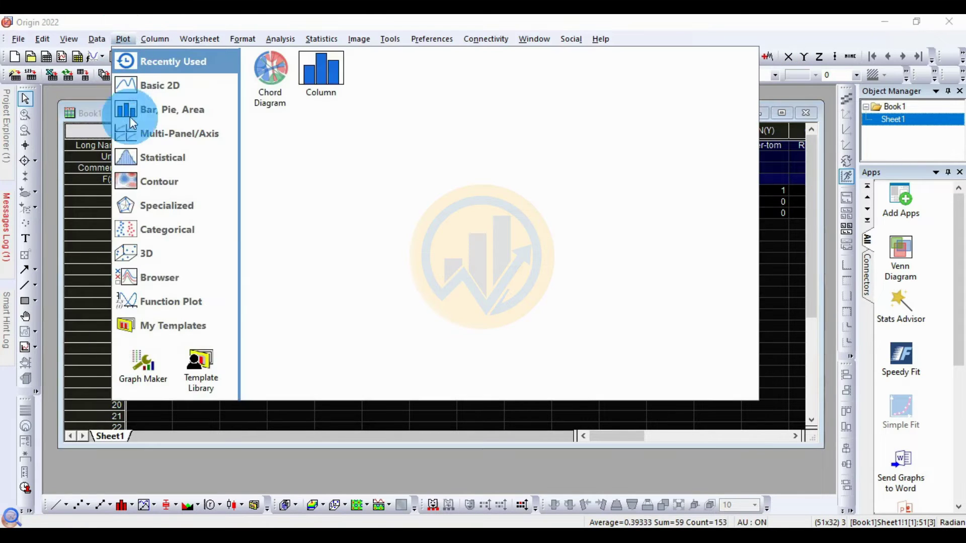
mouse_move(149, 226)
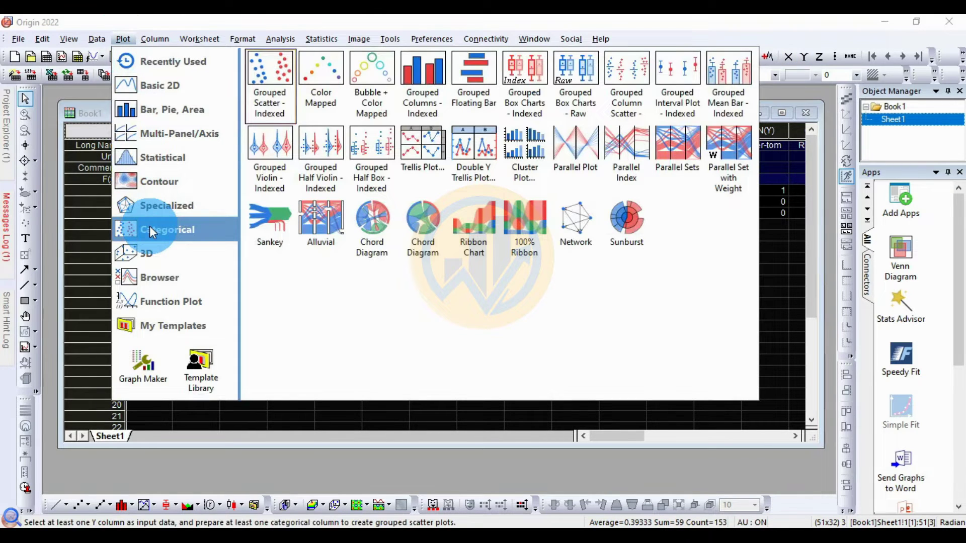
left_click(360, 245)
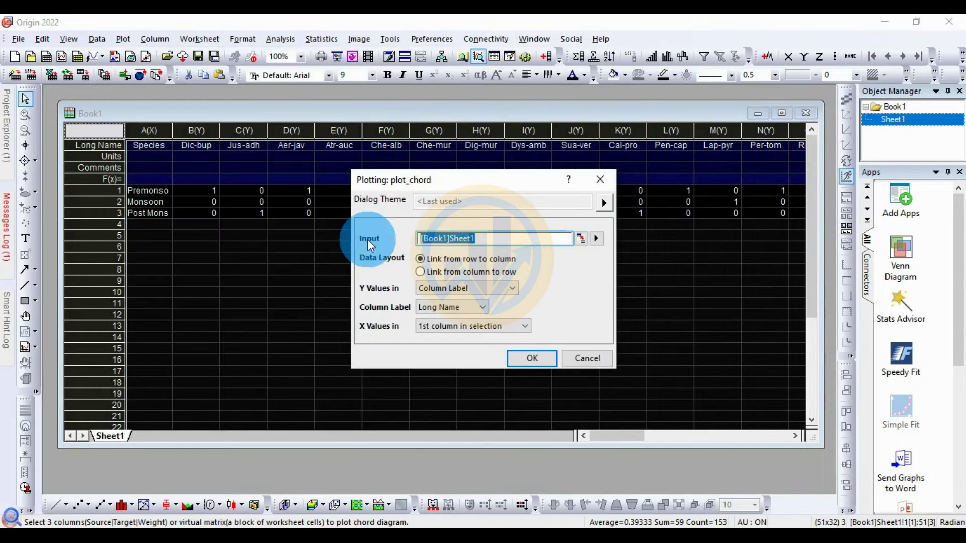
left_click_drag(469, 179, 439, 173)
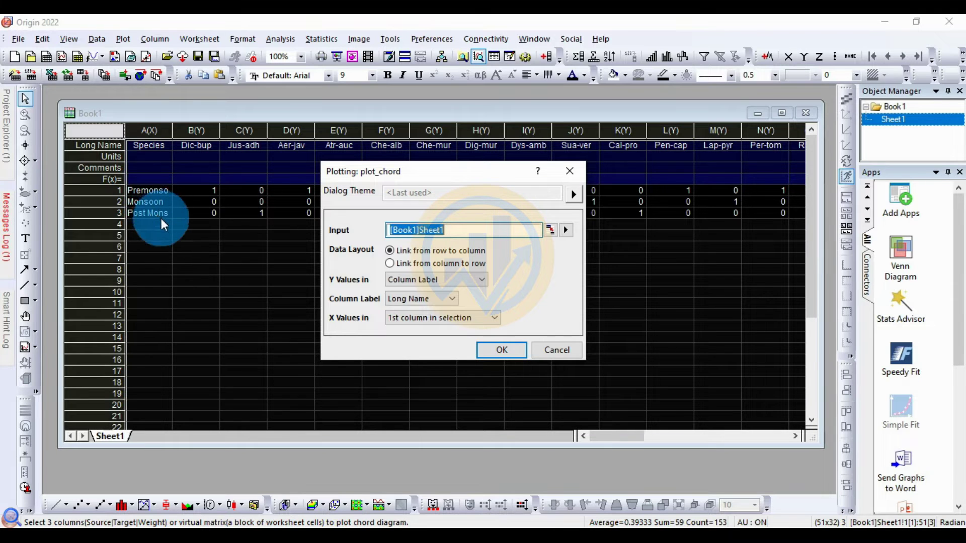
left_click(501, 350)
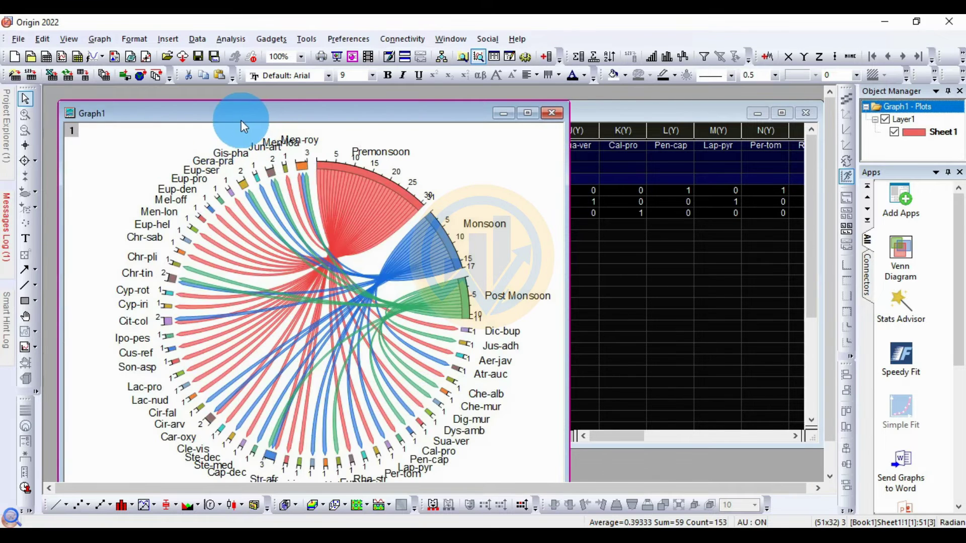
left_click_drag(218, 112, 278, 113)
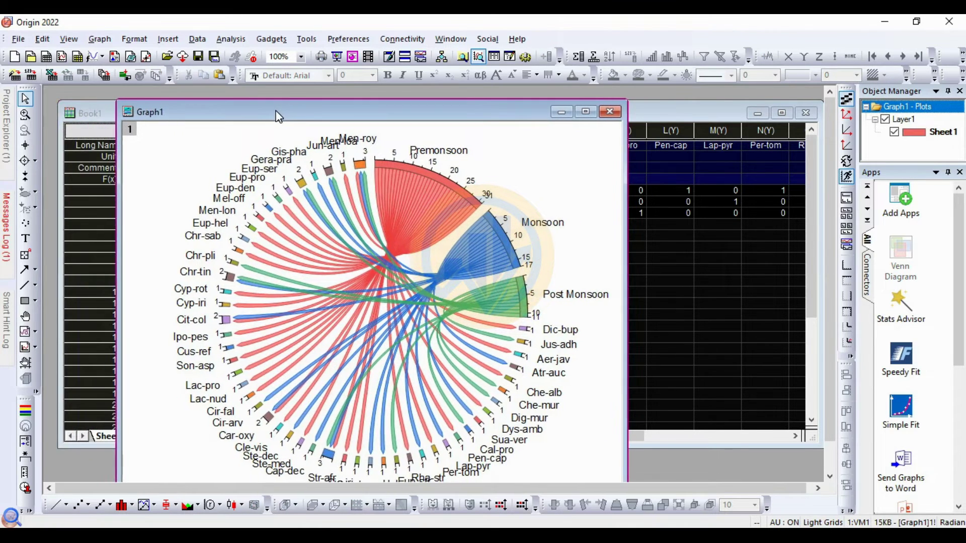
double_click(276, 111)
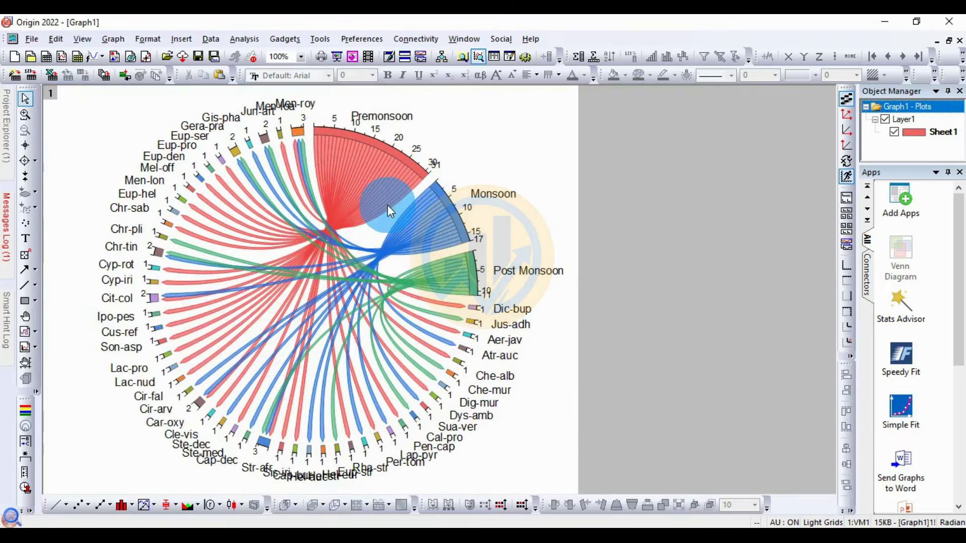
In the chord plot's properties, set the node border color to Black and the border thickness to 1.5, and apply.
double_click(342, 200)
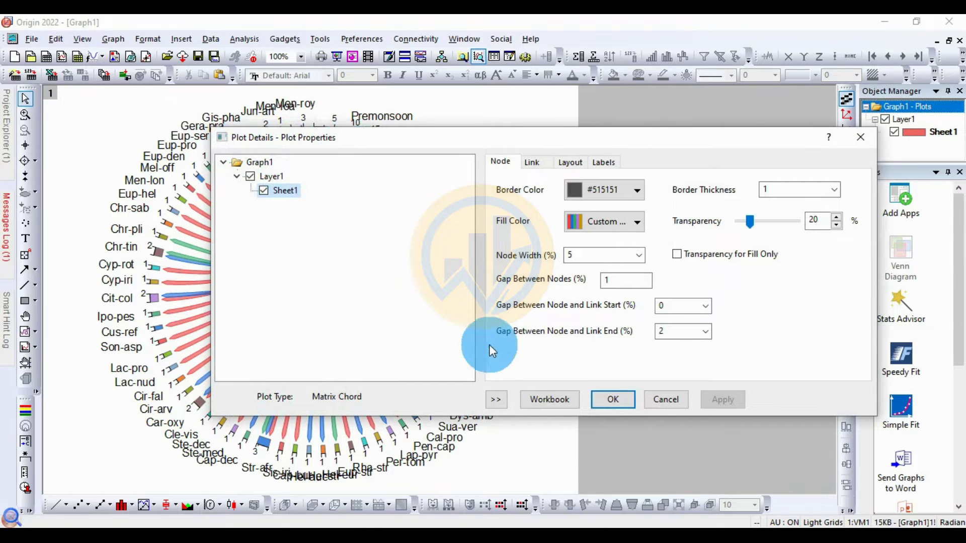
left_click(496, 400)
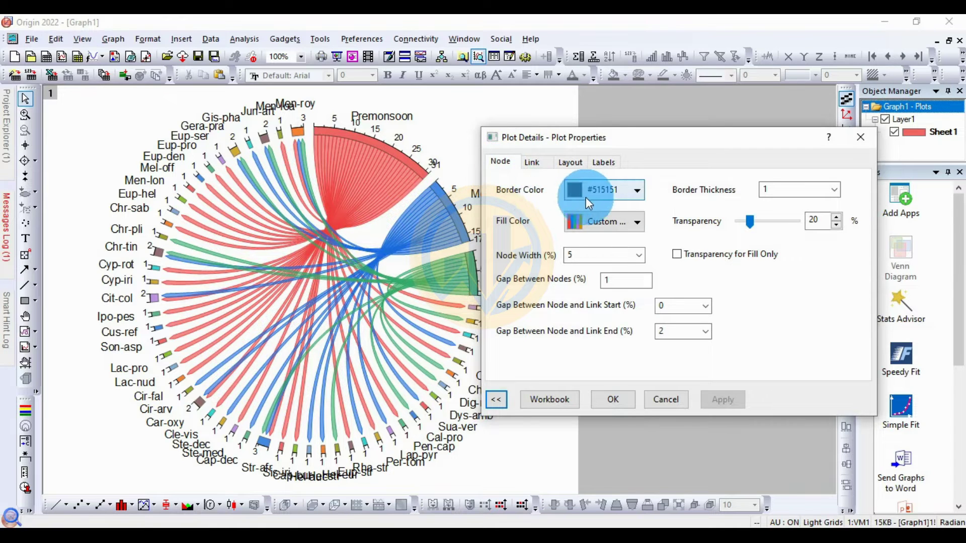
left_click(639, 190)
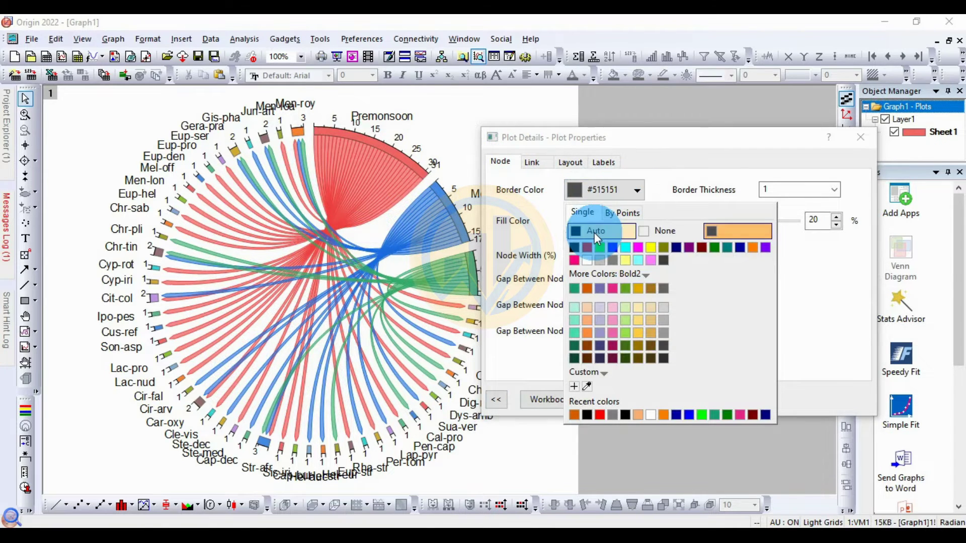
left_click(576, 246)
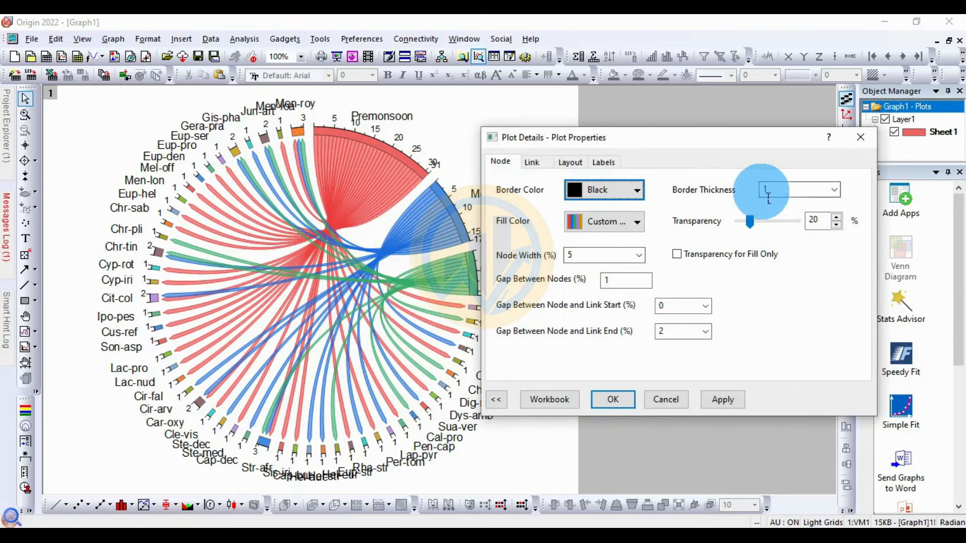
left_click(833, 188)
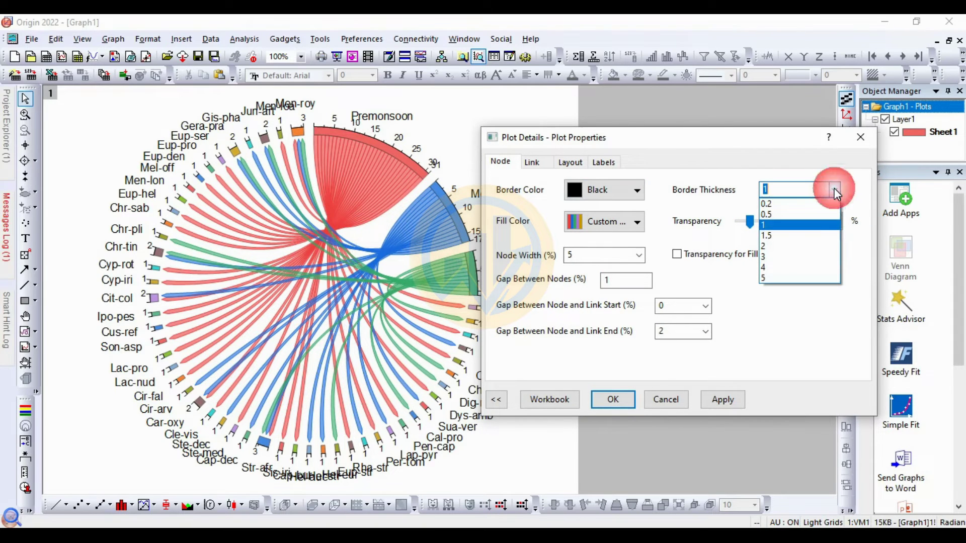
left_click(781, 240)
left_click(739, 402)
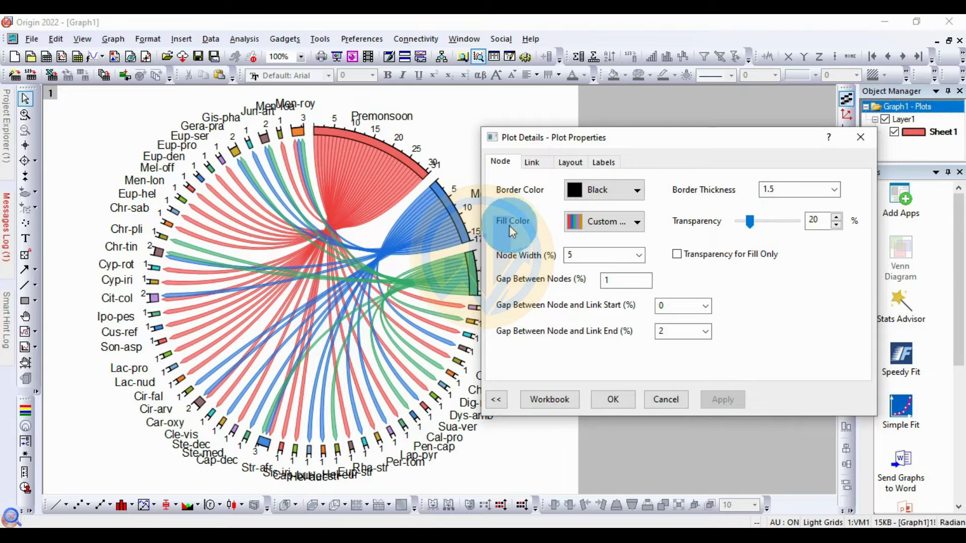
Set the node fill color to the Candy color list and apply, with the properties dialog moved clear of the diagram.
left_click(633, 222)
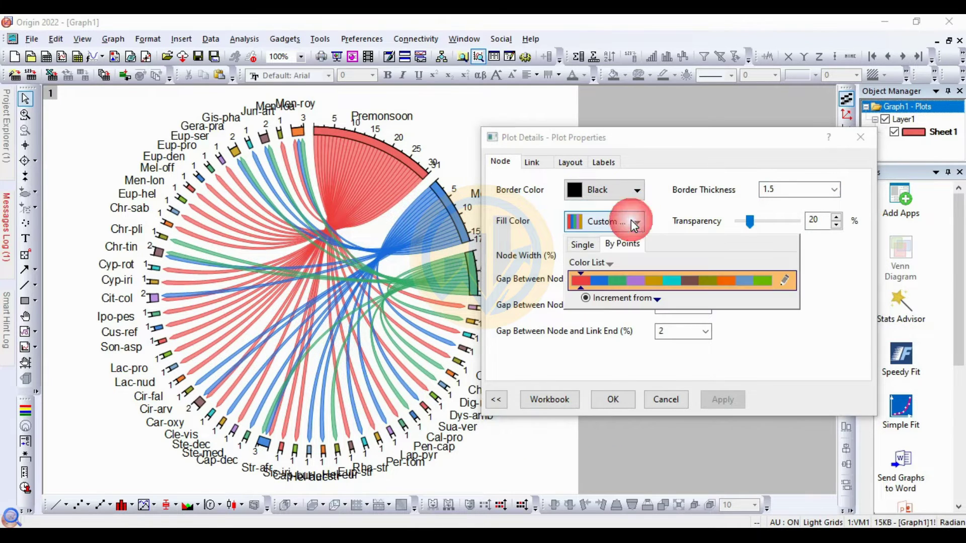
left_click(604, 264)
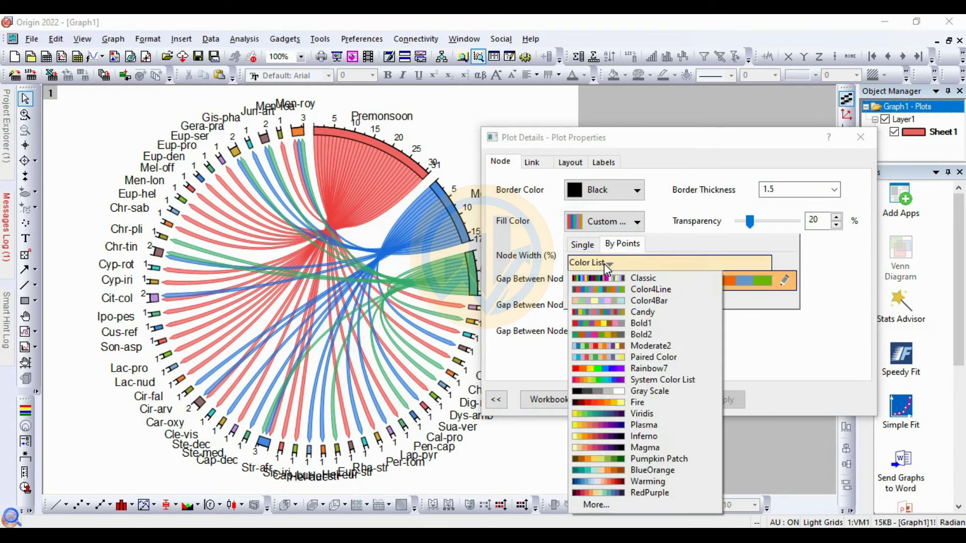
left_click(659, 312)
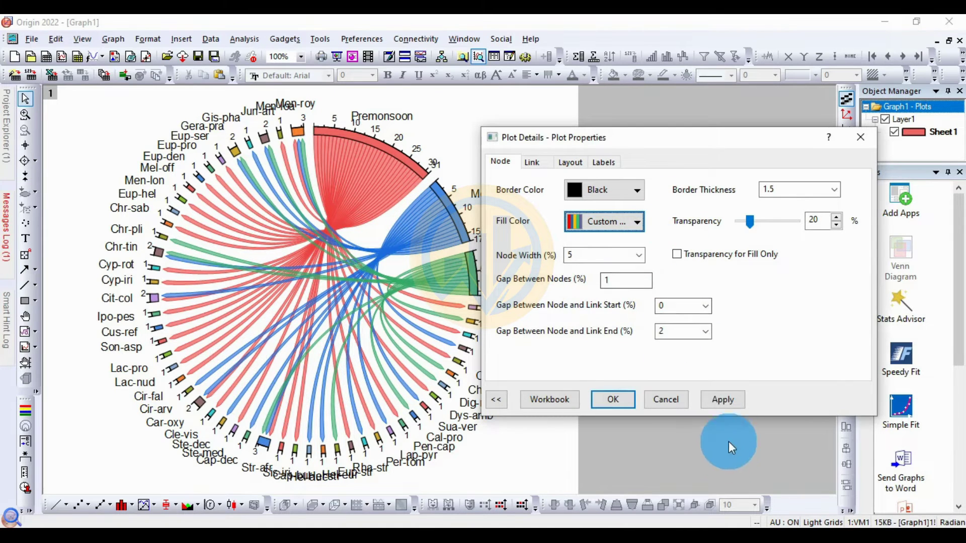
left_click(727, 403)
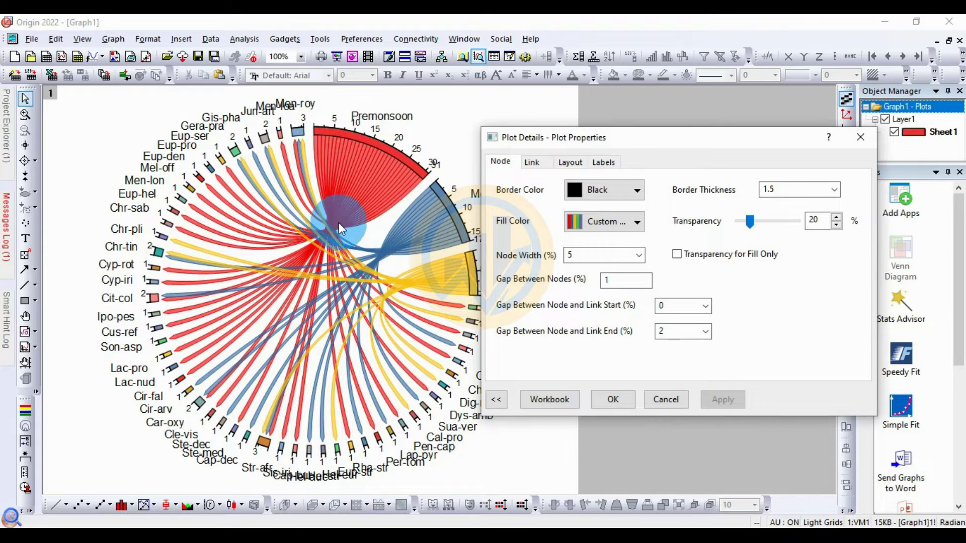
left_click_drag(584, 136, 684, 137)
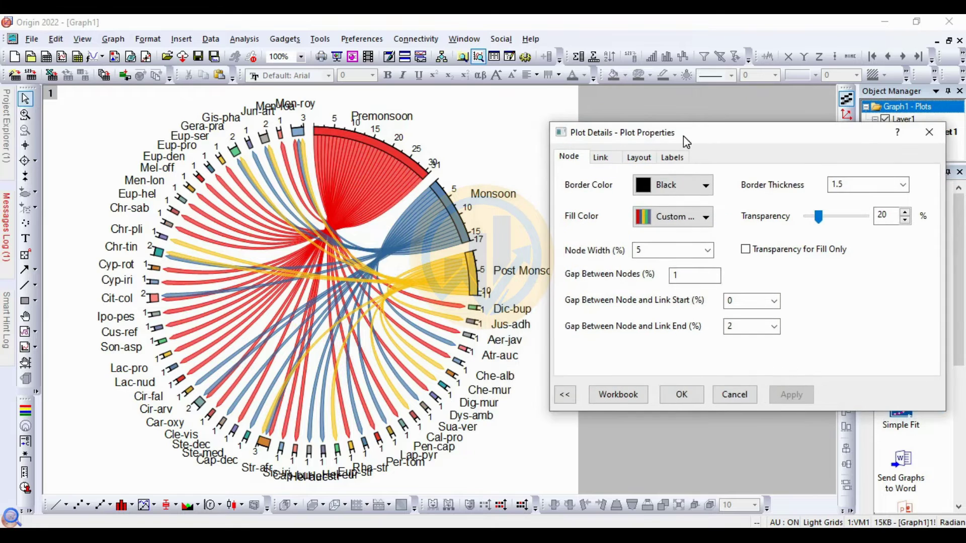
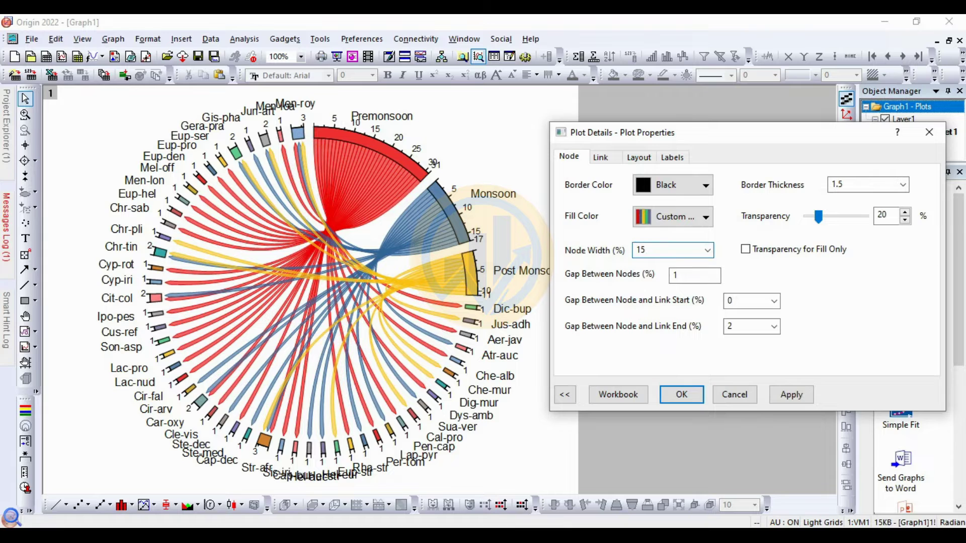
Try a node width of 15% on the chord diagram, and settle on a node width of 8%.
left_click(780, 398)
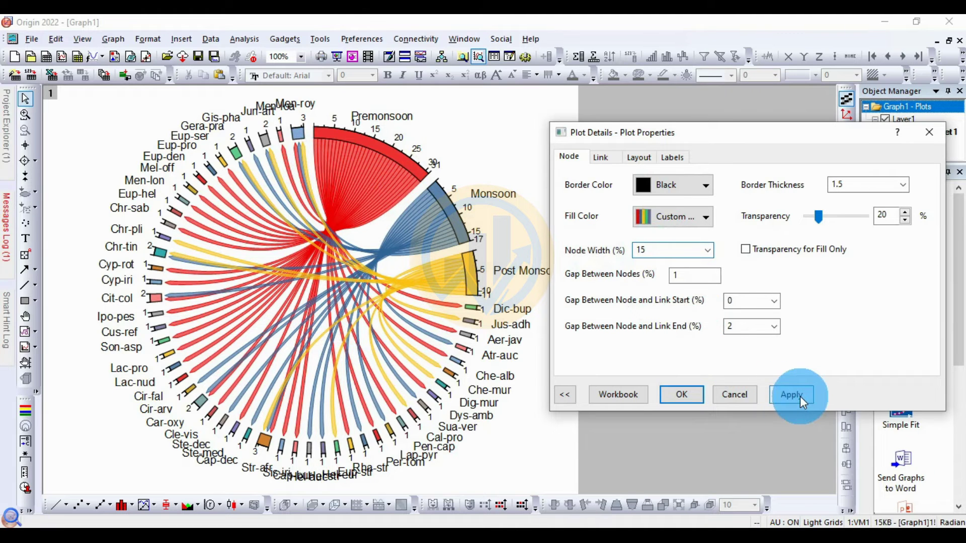
left_click(801, 396)
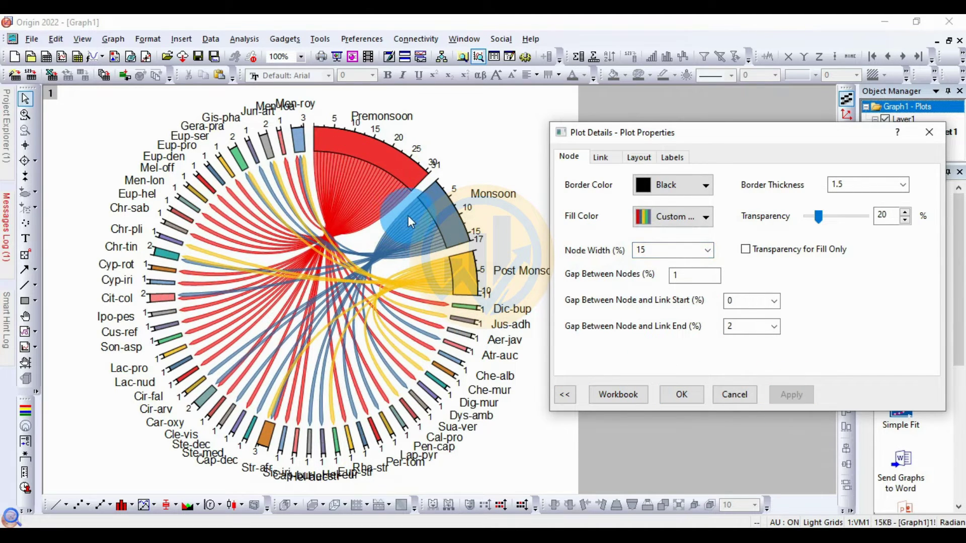
double_click(638, 250)
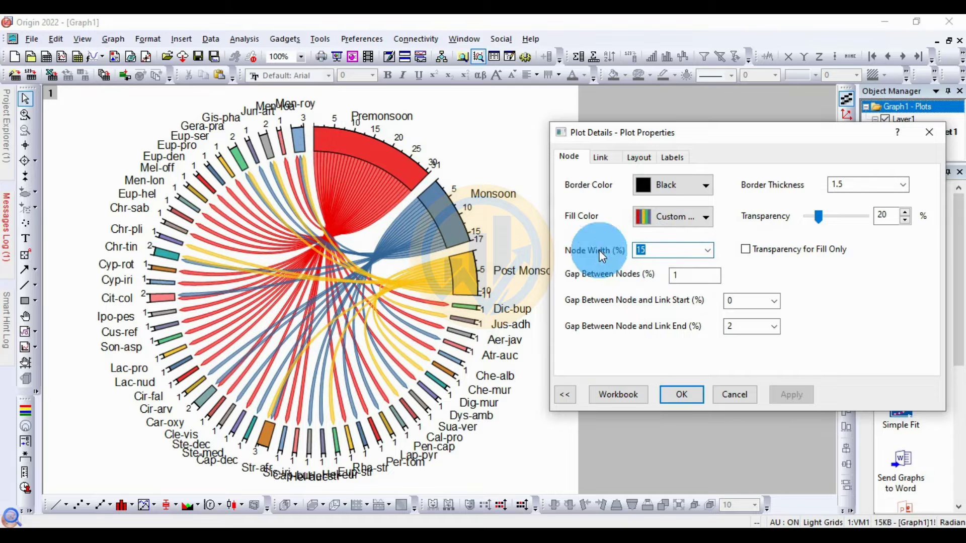
type("8")
left_click(809, 395)
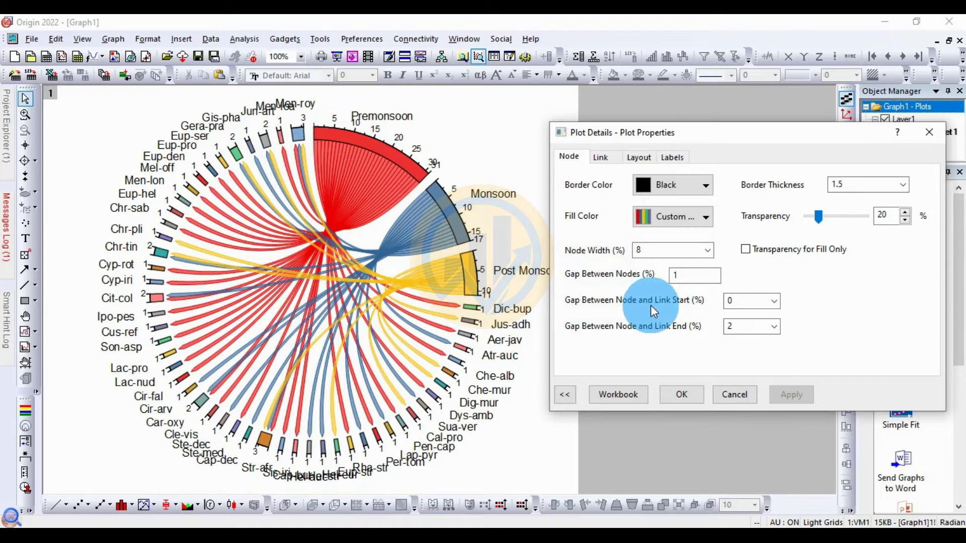
Set the gap between node and link start to 2% and apply.
left_click(776, 301)
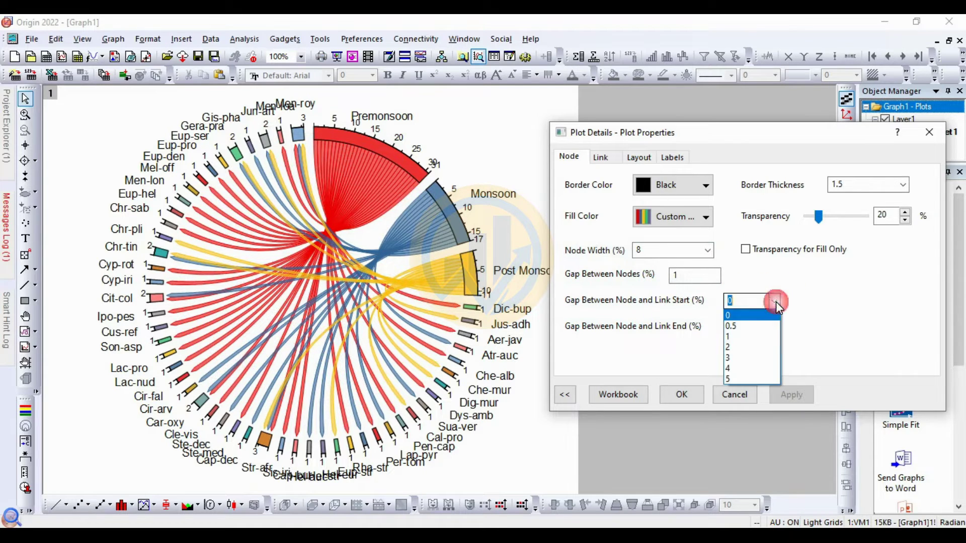
left_click(733, 348)
left_click(778, 391)
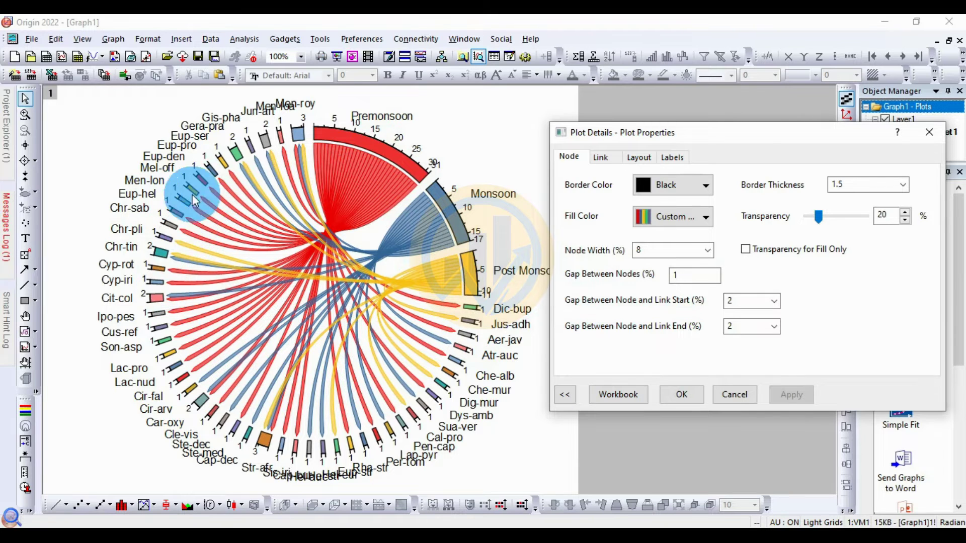
Set both the gap between node and link end and the gap between node and link start to 5%, applying each.
left_click(772, 326)
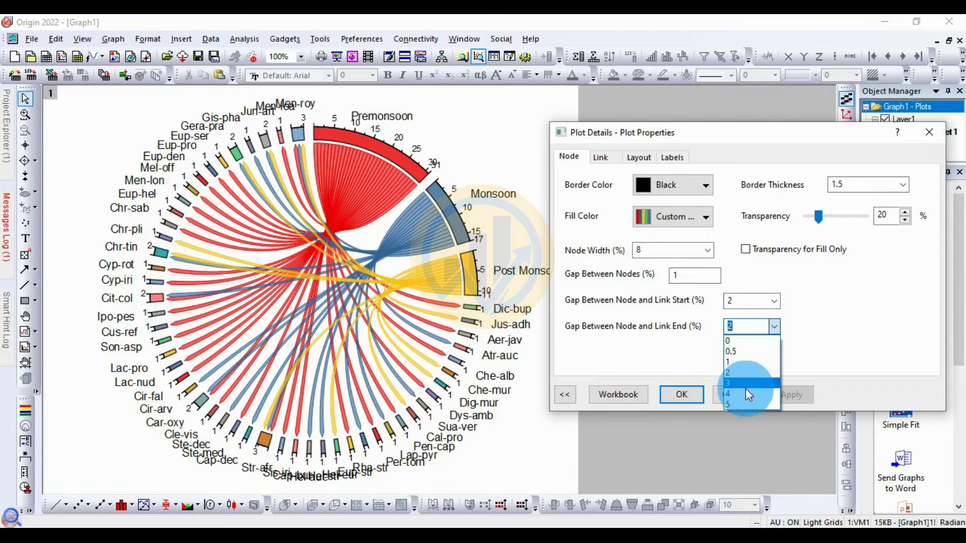
left_click(741, 404)
left_click(796, 394)
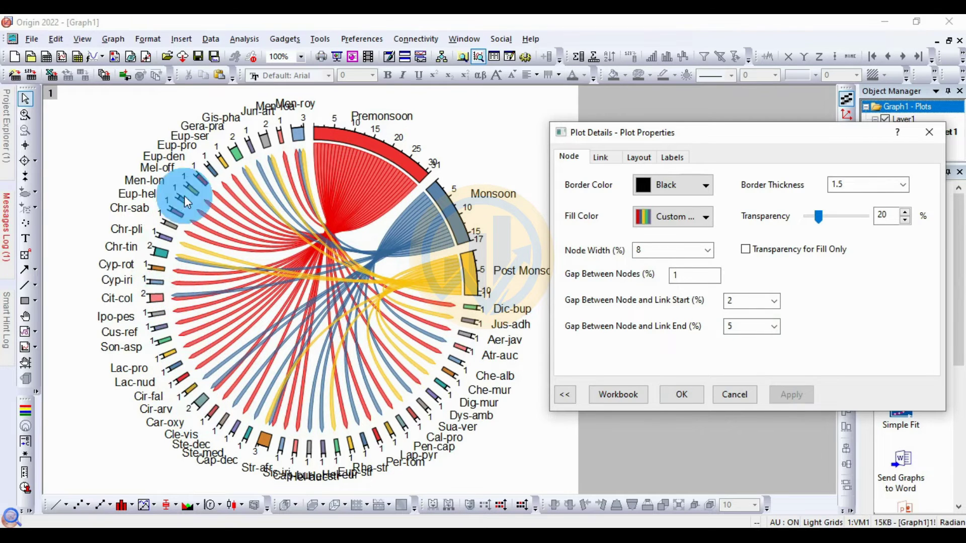
left_click(774, 300)
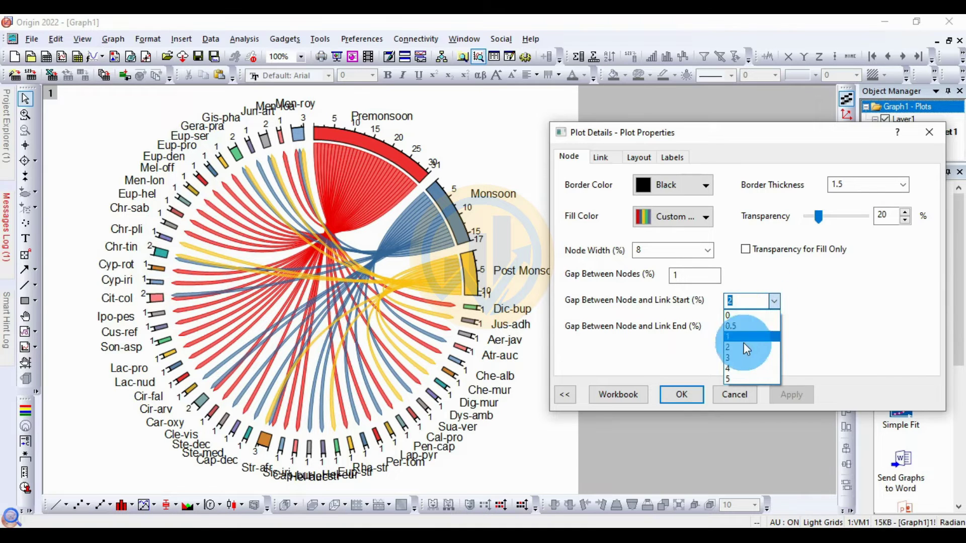
left_click(728, 379)
left_click(792, 393)
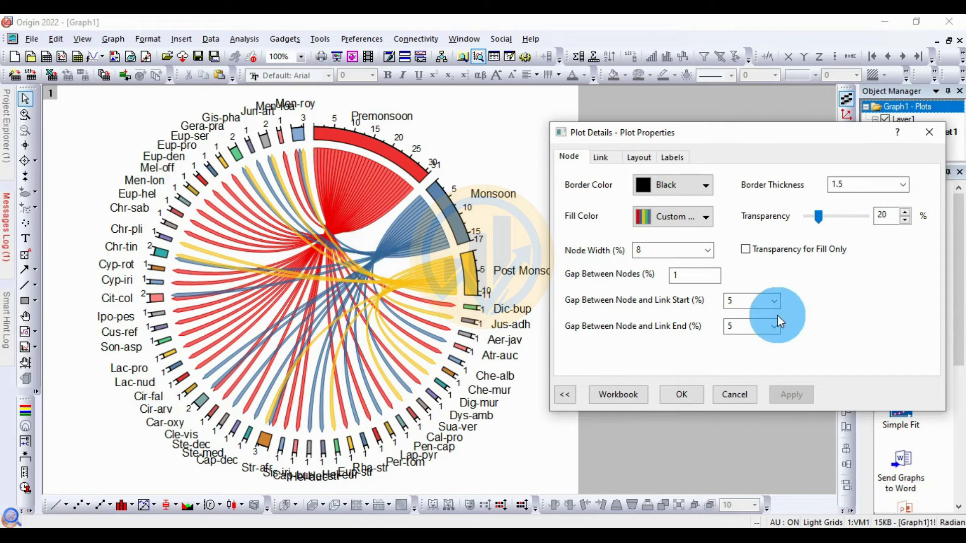
left_click(603, 159)
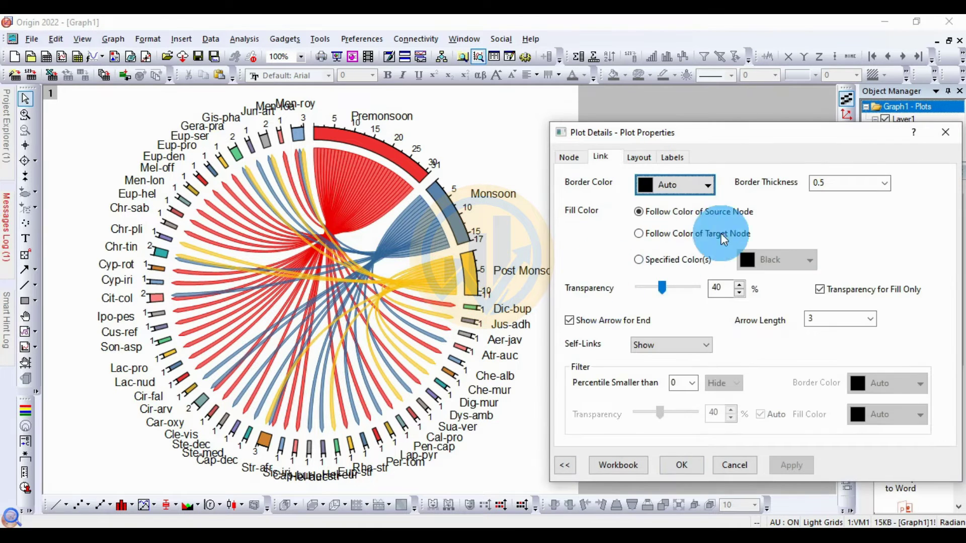
left_click(564, 160)
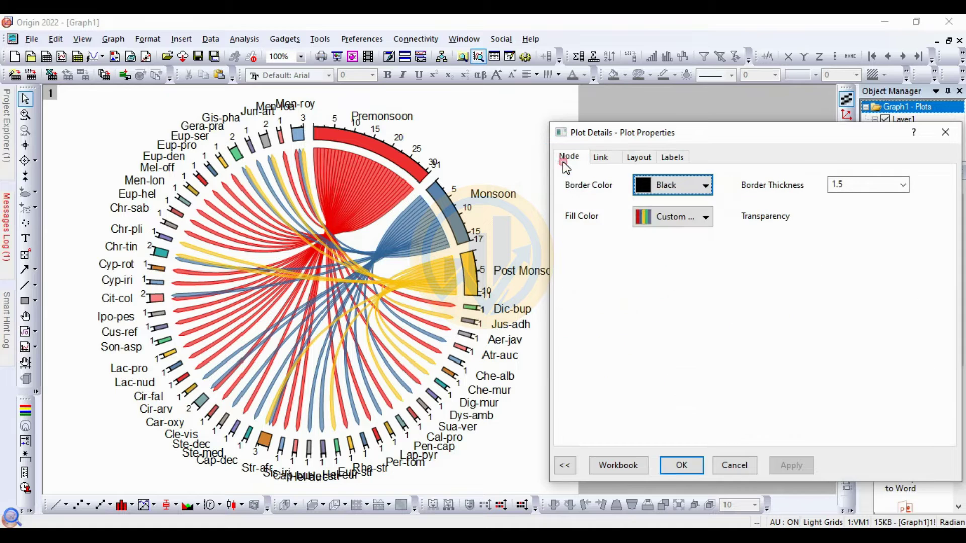
Try the counter-clockwise direction for the chord layout, and return the direction to clockwise.
left_click(638, 158)
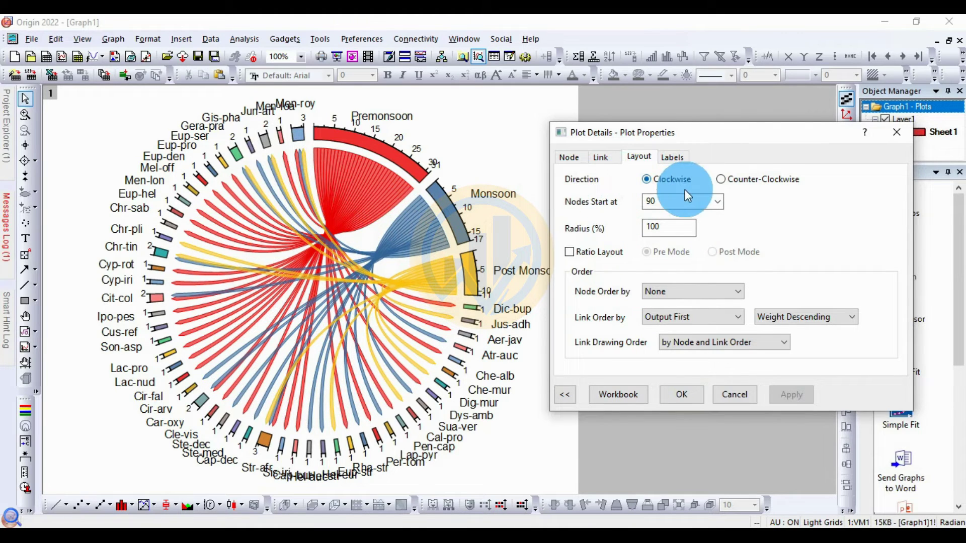
left_click(721, 179)
left_click(801, 393)
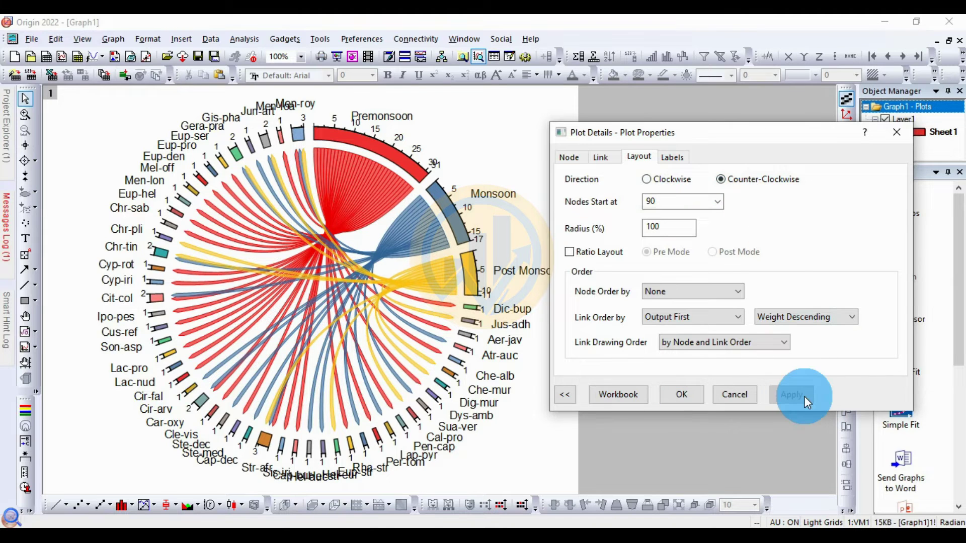
left_click(648, 180)
left_click(801, 395)
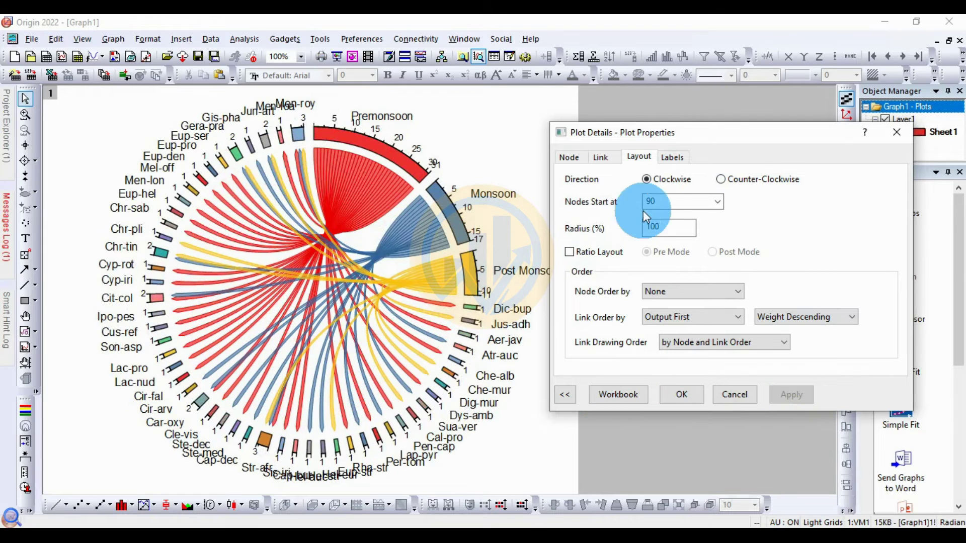
Try starting the nodes at 180 and at 270 degrees in the layout settings, applying each angle.
left_click(717, 202)
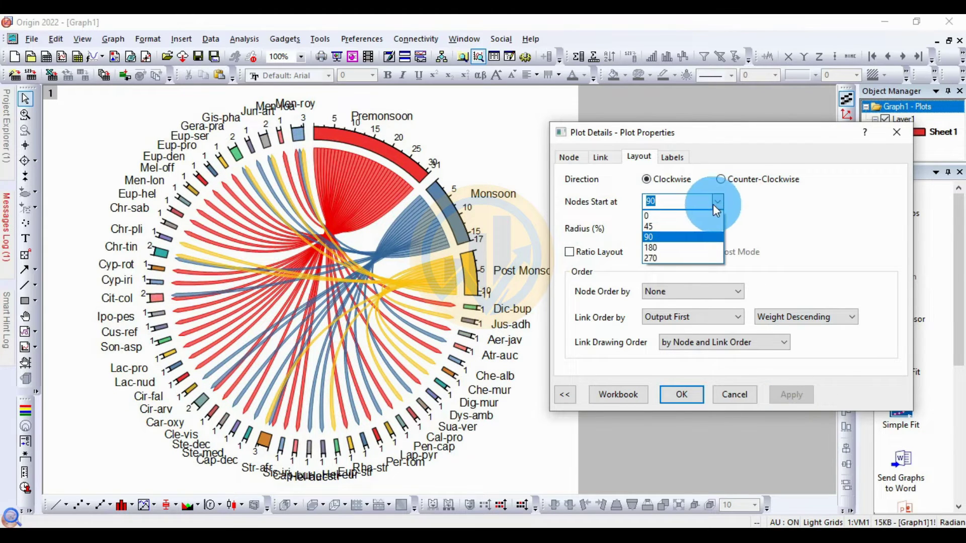
left_click(663, 247)
left_click(783, 395)
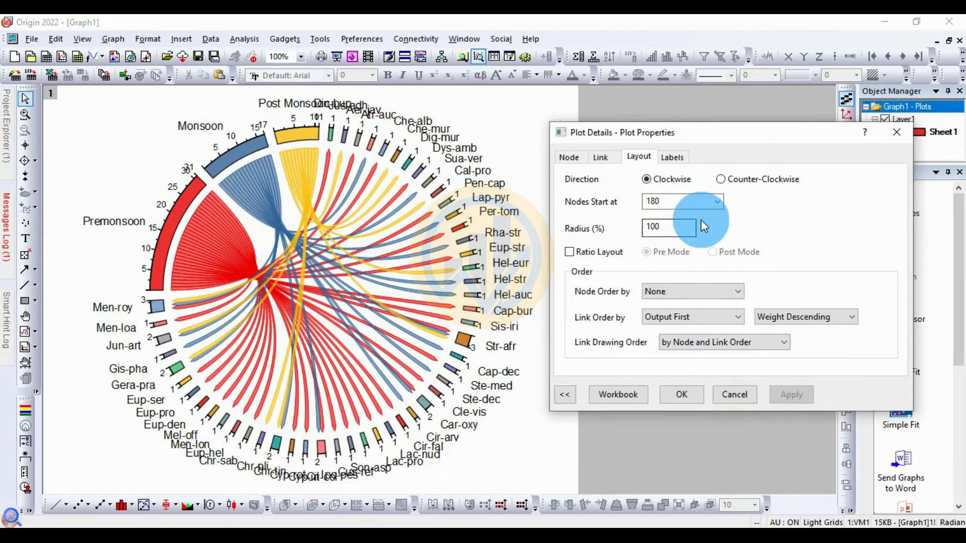
left_click(718, 201)
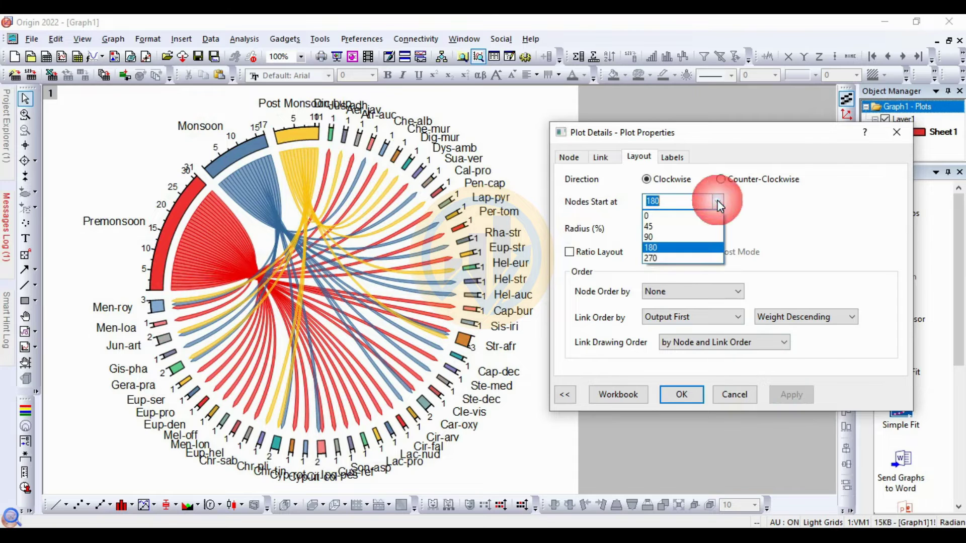
left_click(675, 259)
left_click(805, 395)
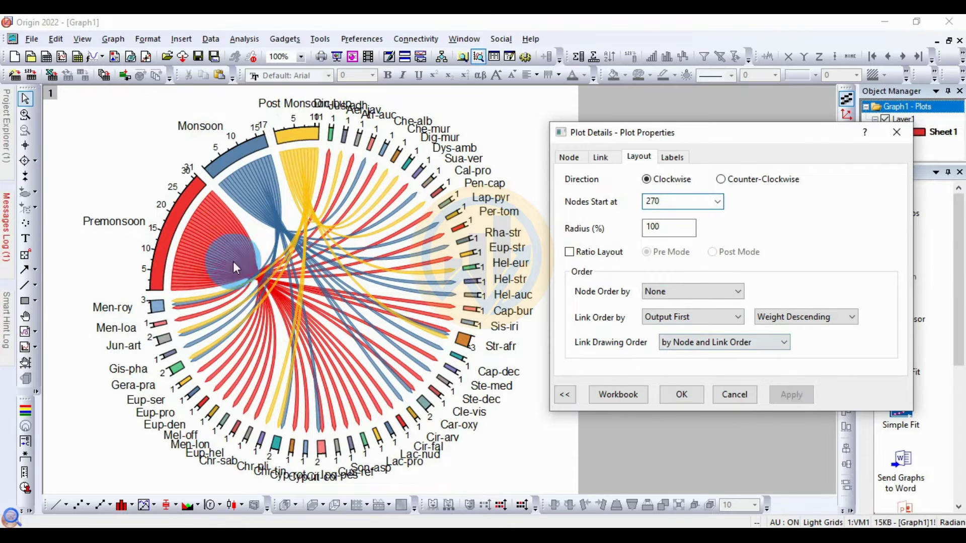
Try starting the nodes at 45 degrees, and set the start angle back to 90 degrees.
left_click(332, 197)
left_click(718, 202)
left_click(659, 226)
left_click(791, 394)
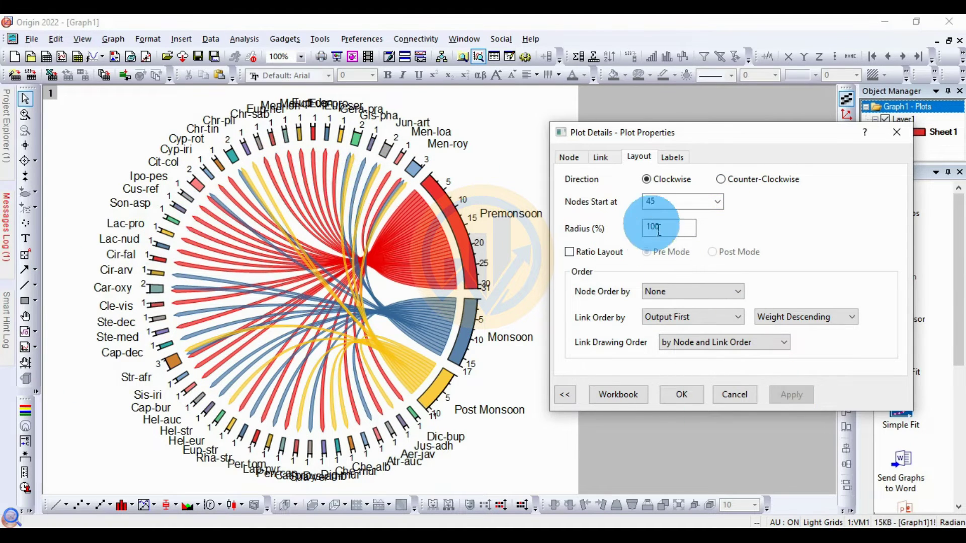
left_click(718, 202)
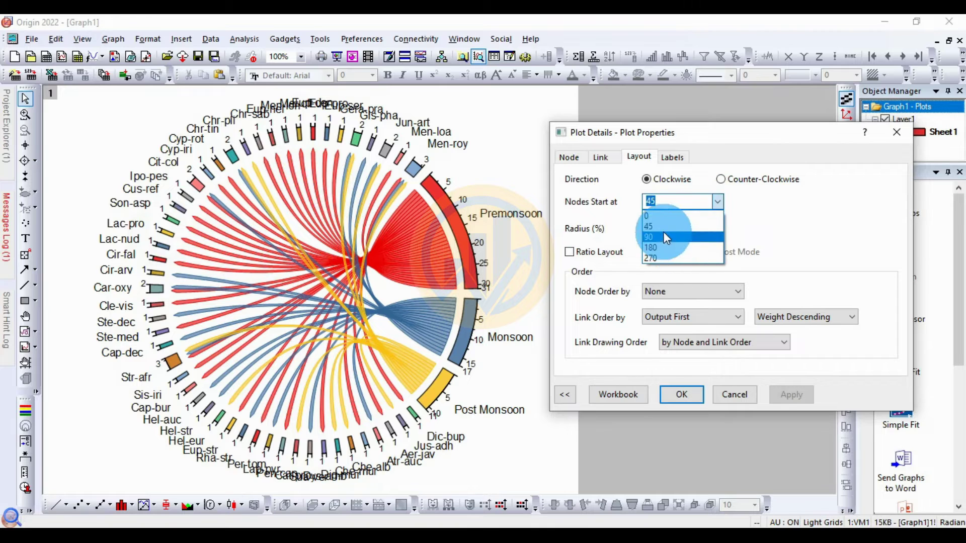
left_click(660, 226)
left_click(799, 393)
left_click(718, 202)
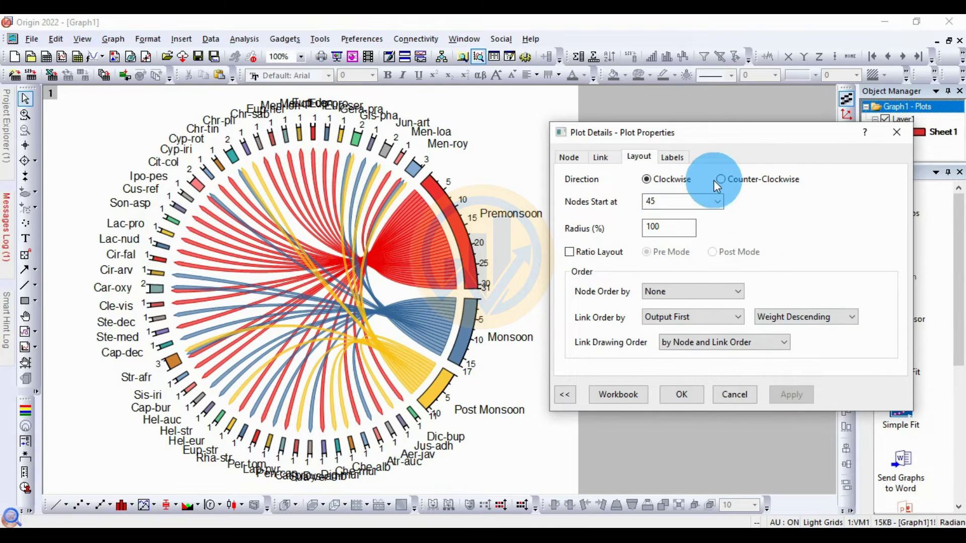
left_click(669, 236)
left_click(790, 394)
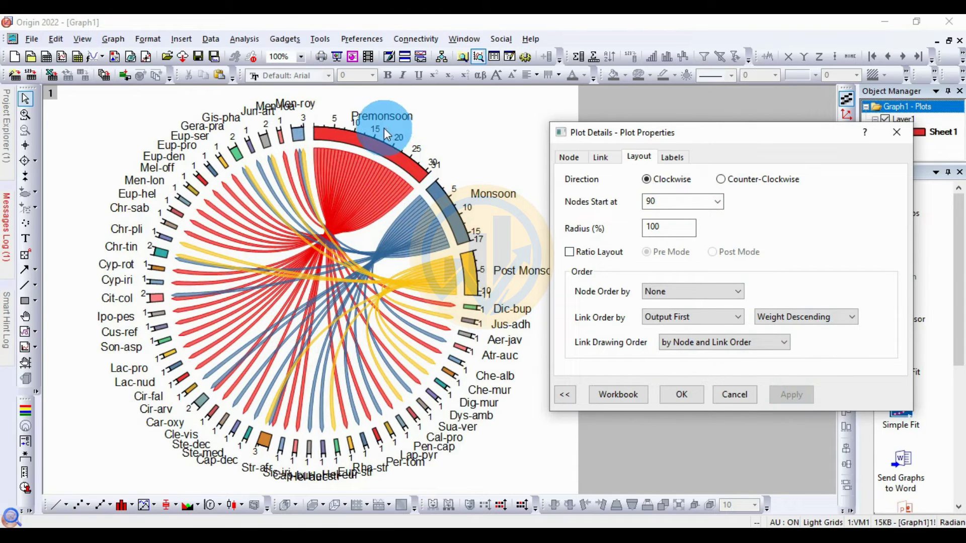
Try a layout radius of 150% on the chord diagram, and restore the radius to 100%.
left_click(699, 235)
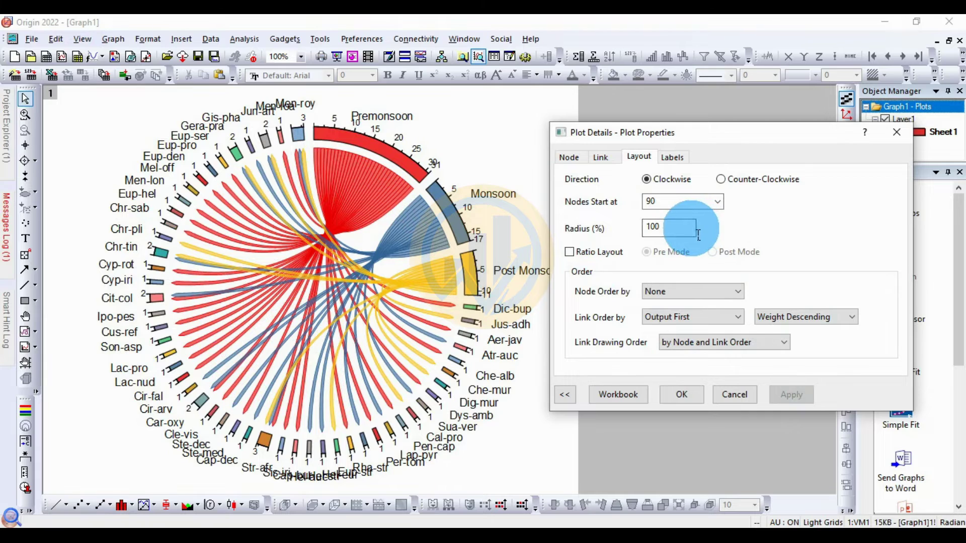
key("BackSpace")
key("BackSpace")
type("50")
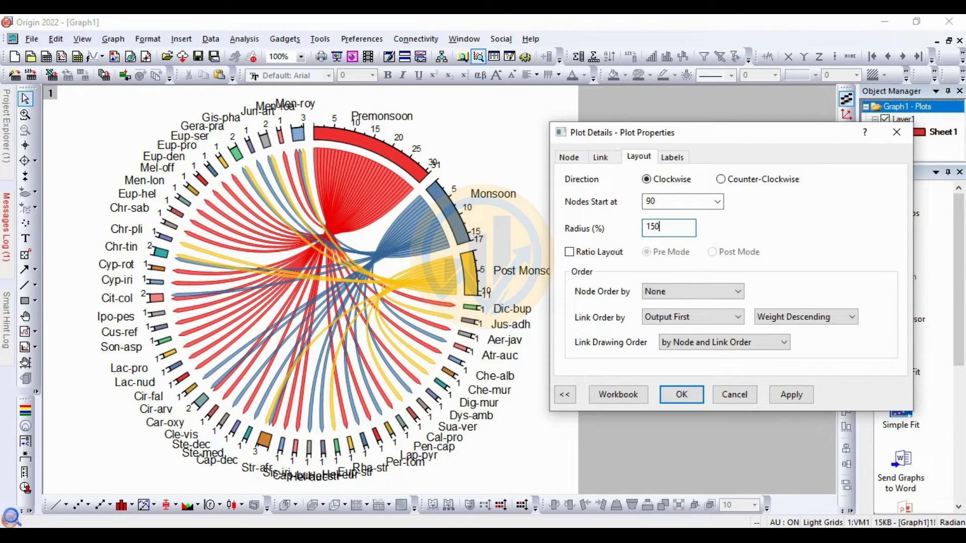
left_click(797, 402)
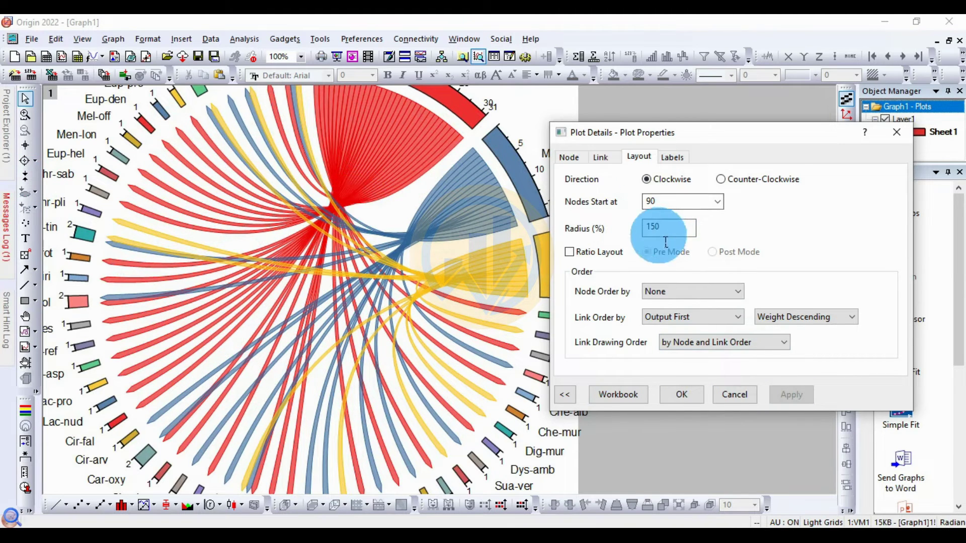
left_click_drag(670, 226, 639, 229)
type("100")
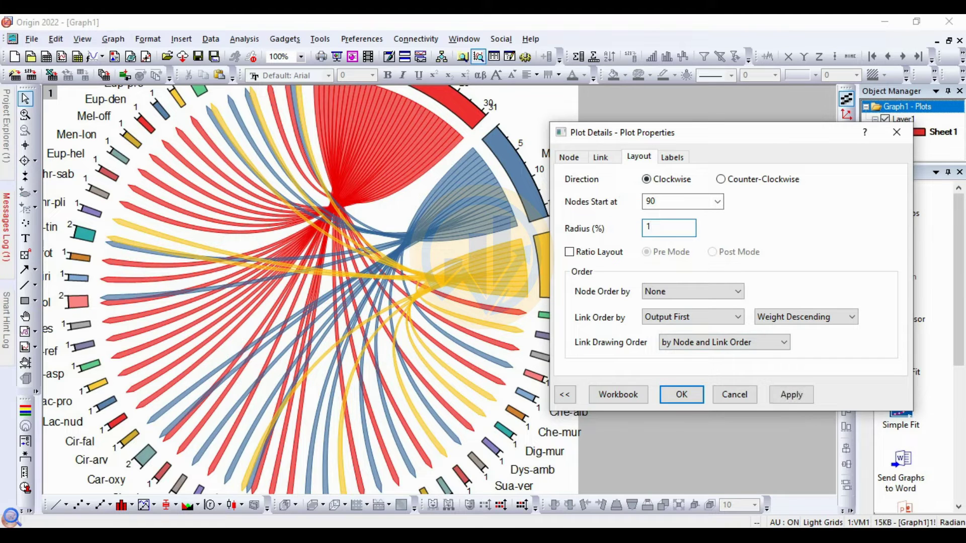
left_click(802, 394)
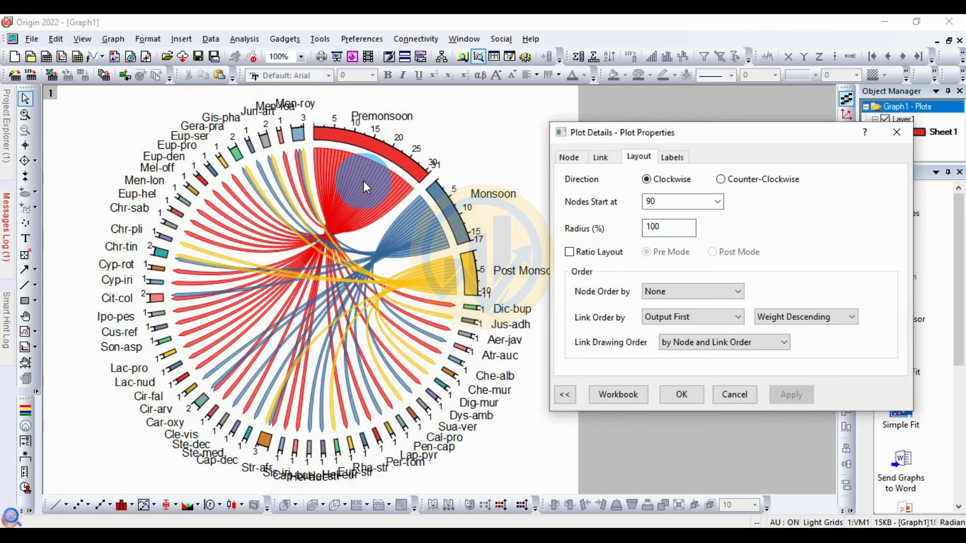
Set the font of the chord diagram's node title labels to Times New Roman.
left_click(669, 155)
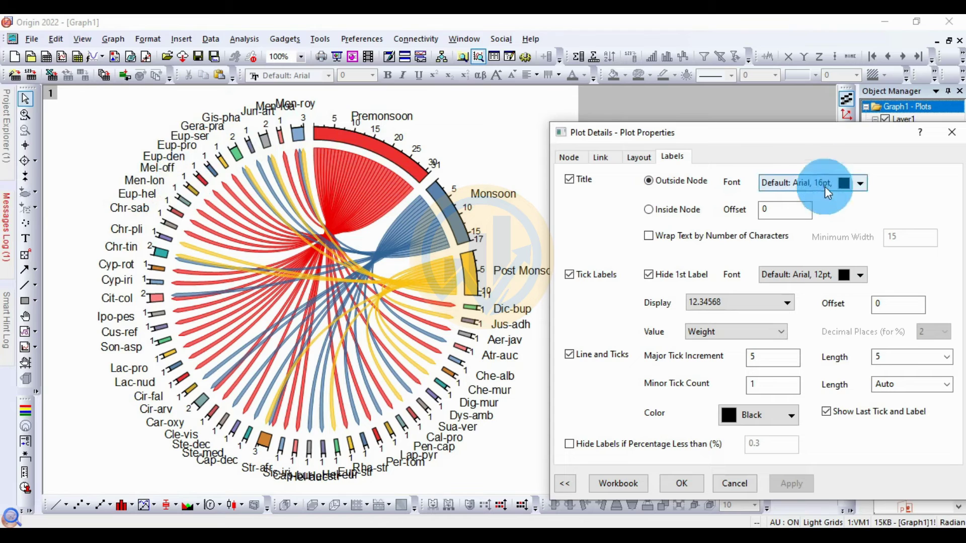
left_click(801, 180)
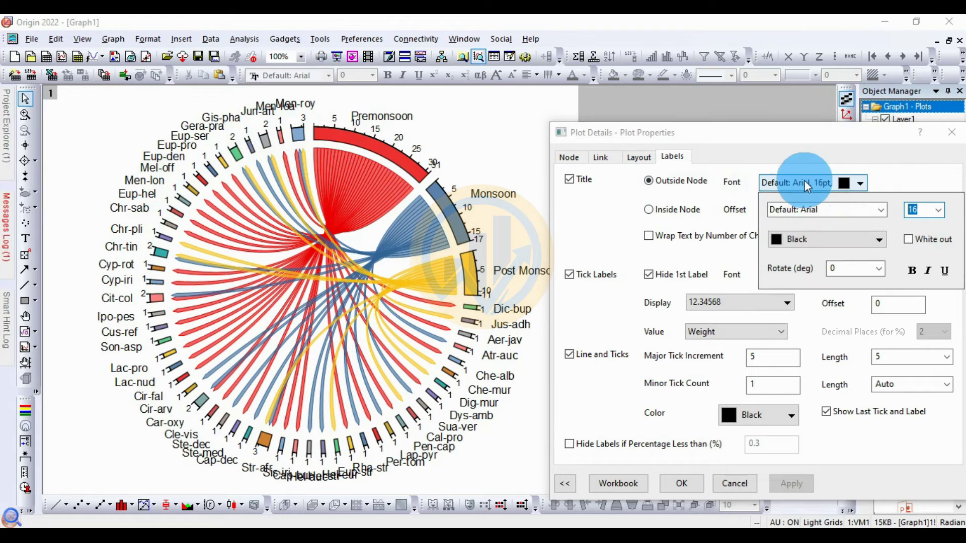
left_click(883, 208)
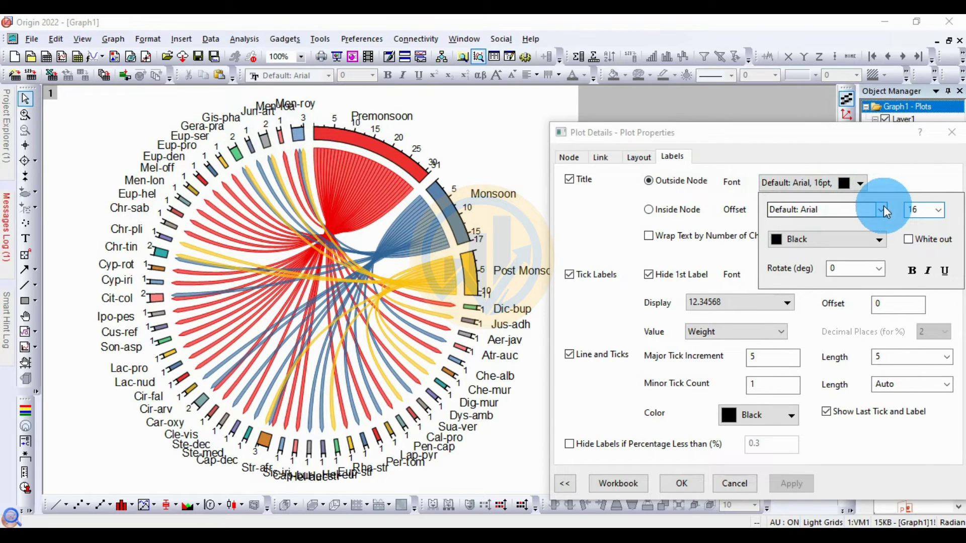
scroll(810, 257, "up", 1)
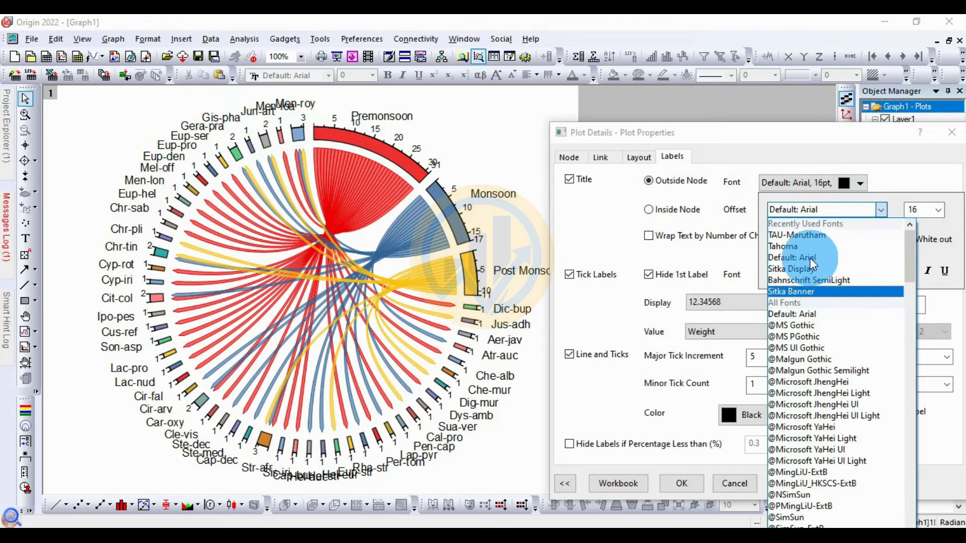
left_click(824, 214)
type("Times New Roman")
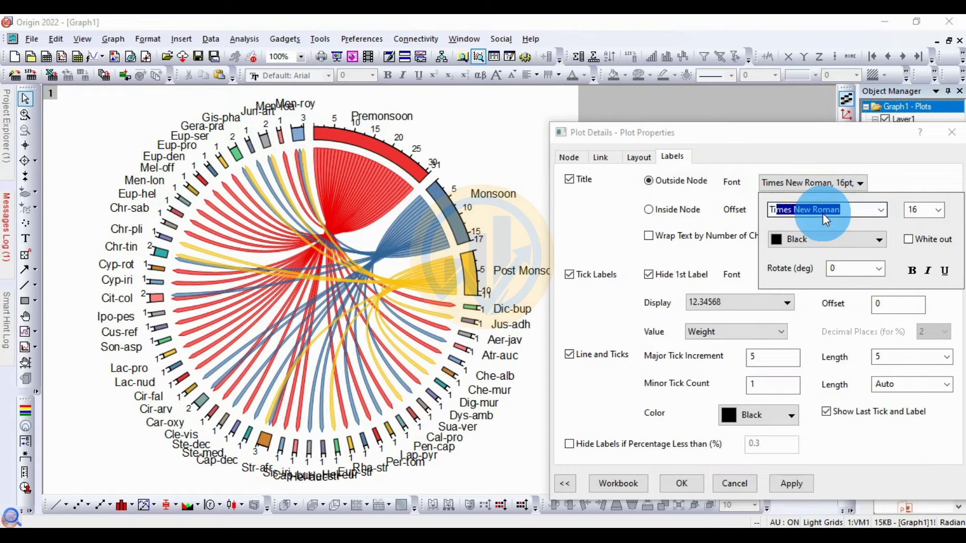
key("Tab")
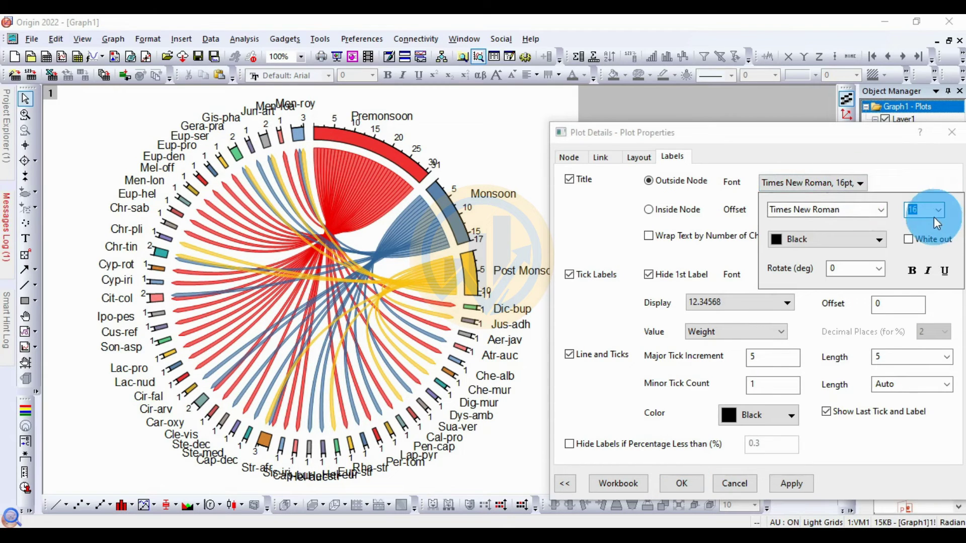
Set the node title labels to black with Radial rotation, and apply the label changes.
left_click(880, 240)
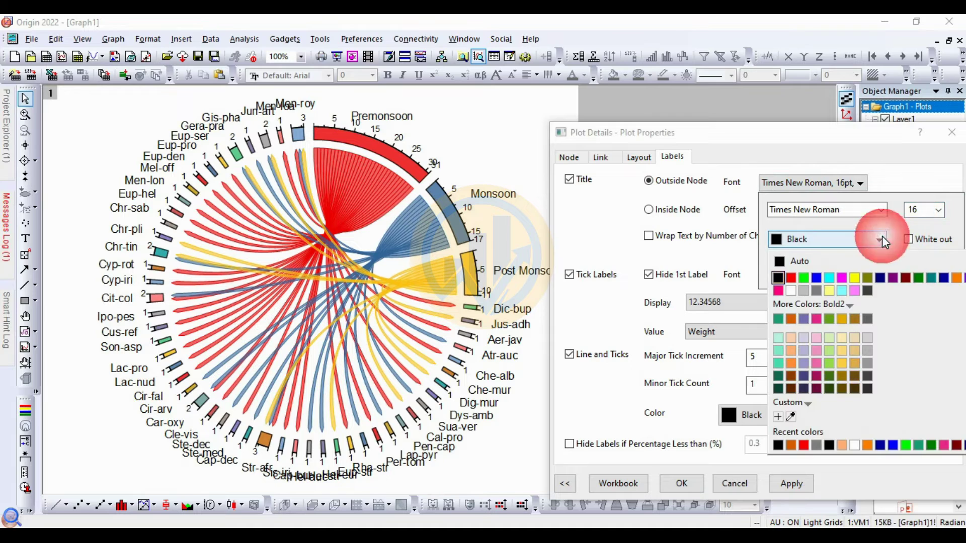
left_click(784, 276)
left_click(878, 270)
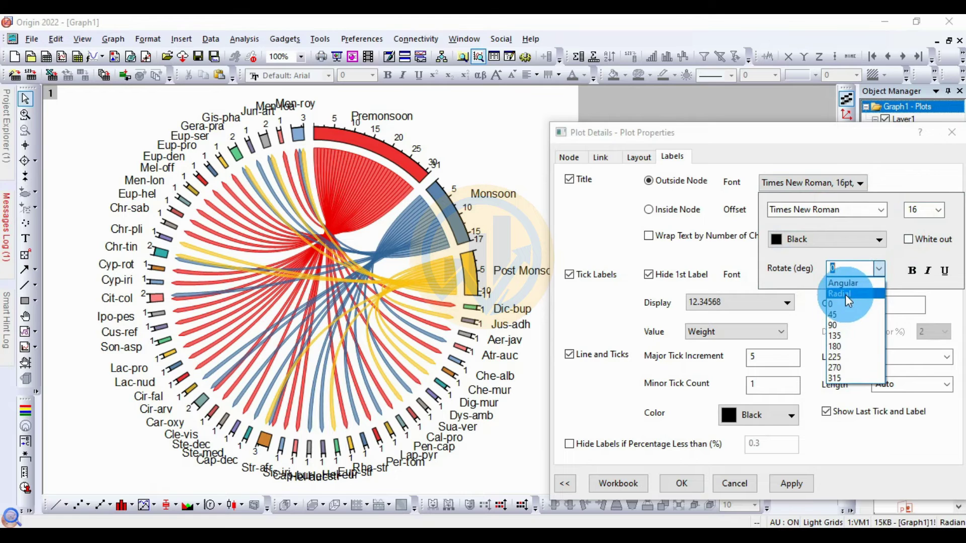
left_click(845, 294)
left_click(797, 480)
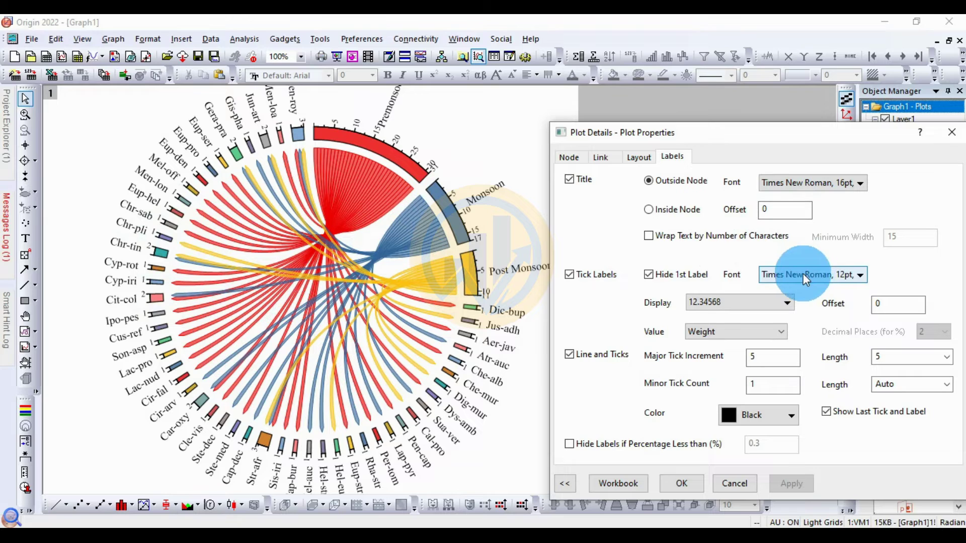
Try placing the title labels inside the nodes, and return them to outside the nodes.
left_click(651, 212)
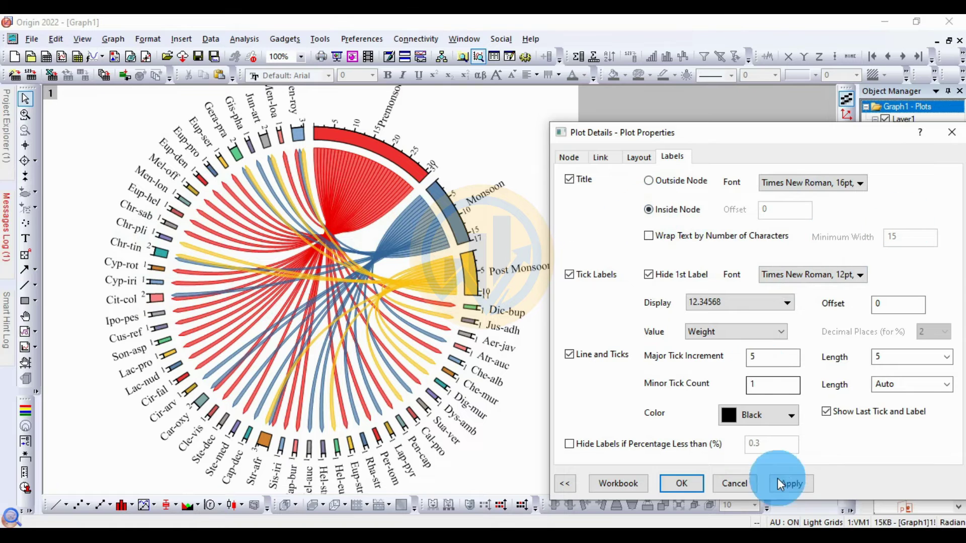
left_click(803, 484)
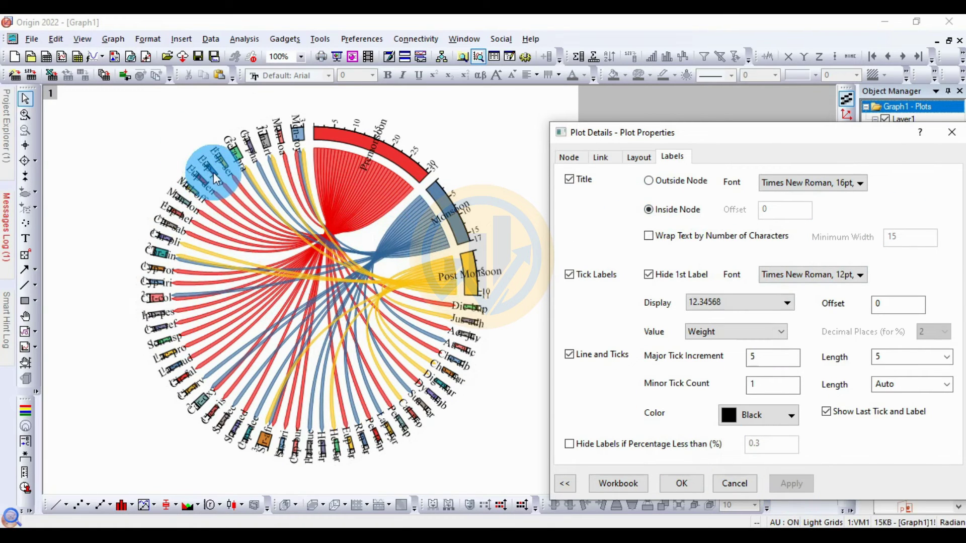
left_click(663, 185)
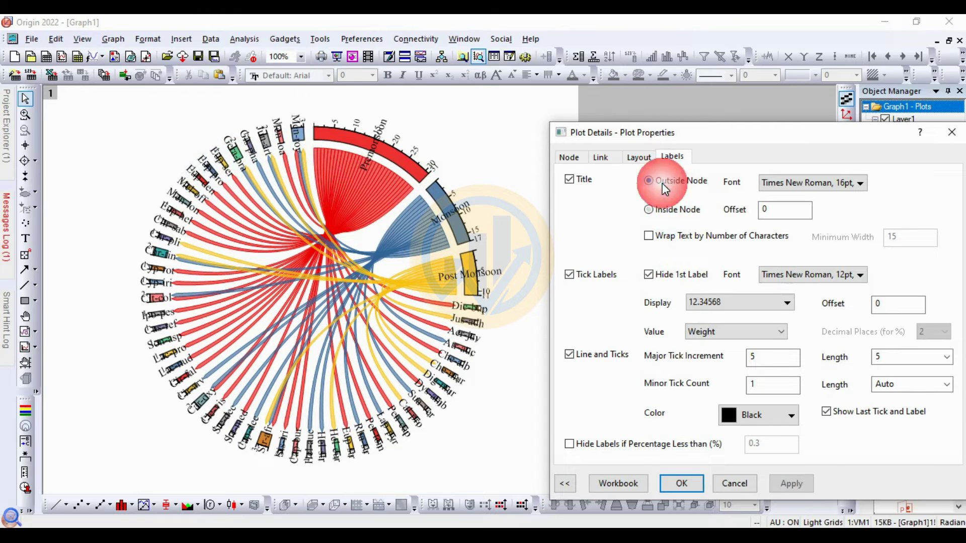
left_click(803, 481)
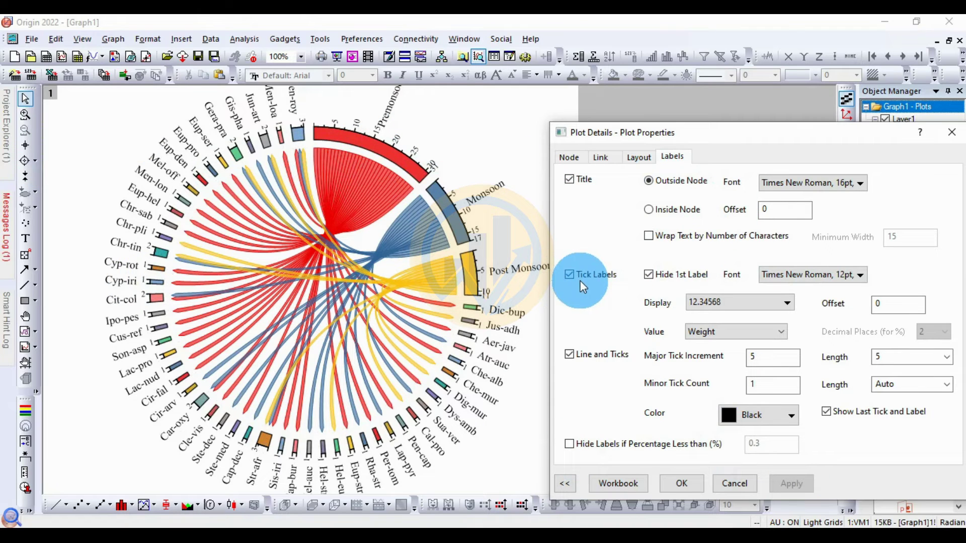
Set the tick label font size to 16 and accept the plot's label settings.
left_click(861, 277)
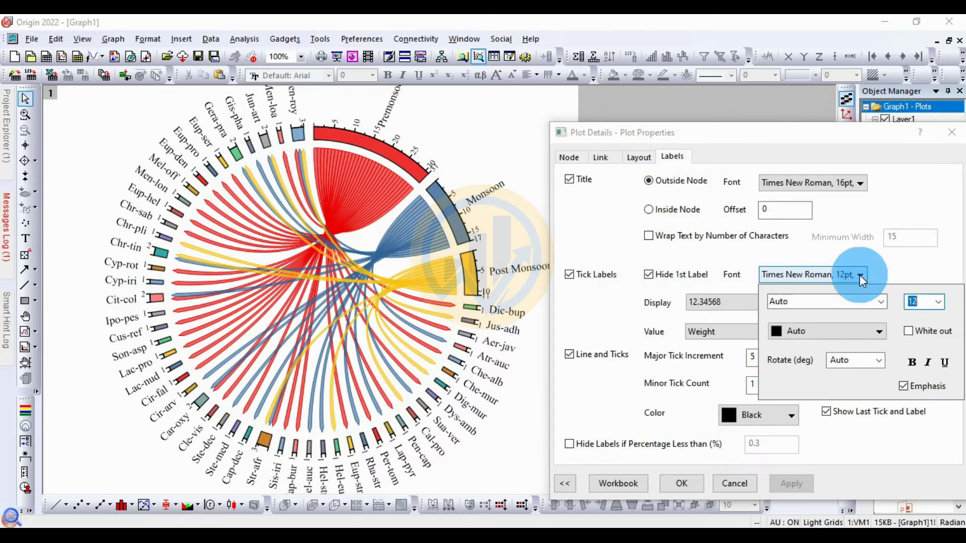
left_click(931, 301)
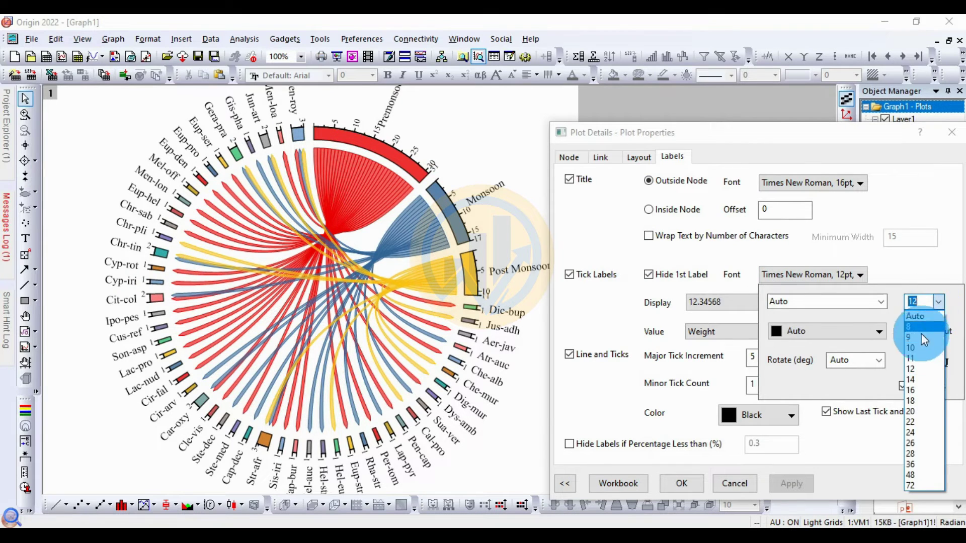
left_click(919, 388)
left_click(792, 482)
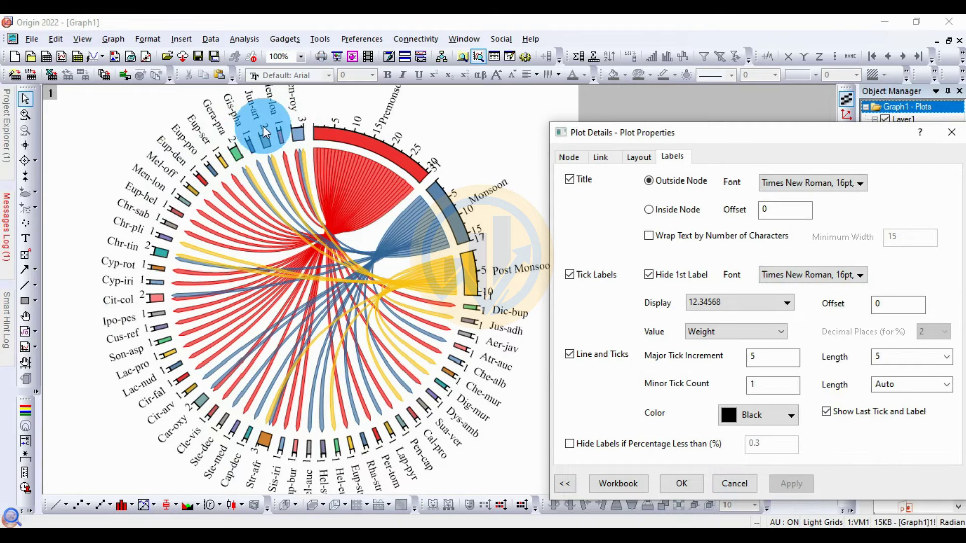
left_click(861, 274)
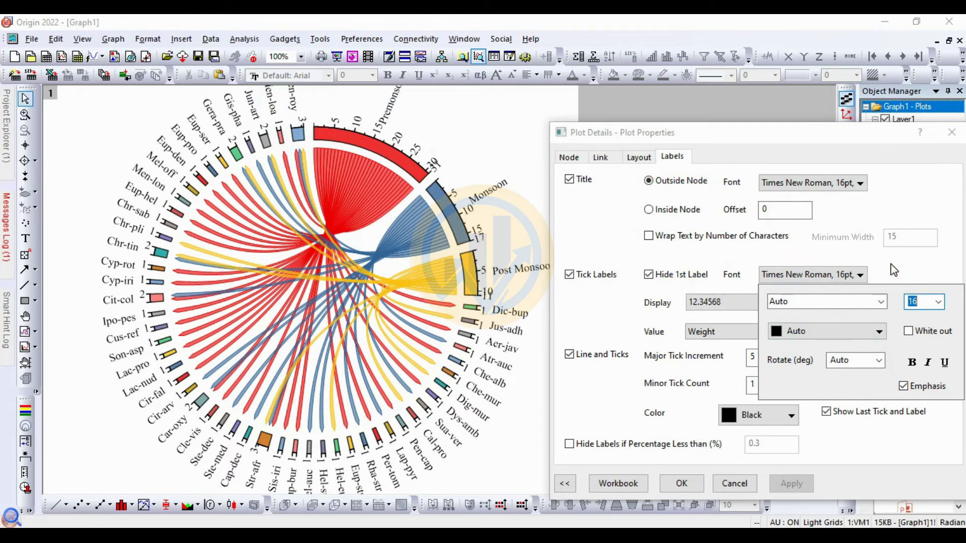
left_click(529, 415)
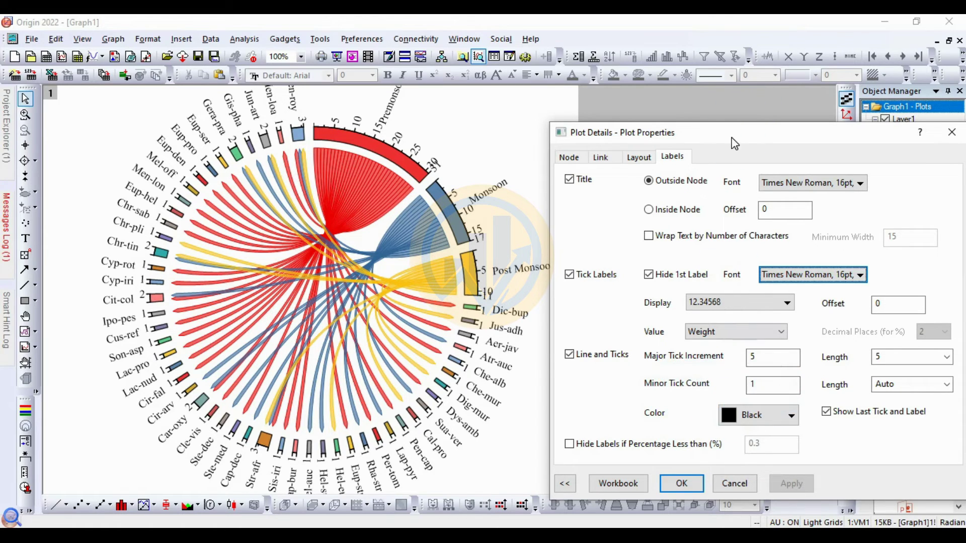
left_click_drag(739, 134, 721, 95)
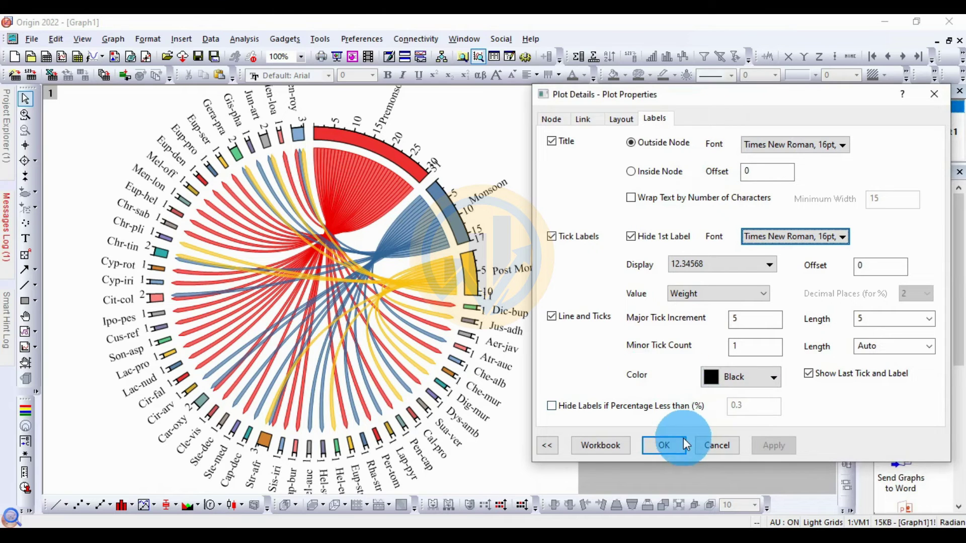
left_click(664, 446)
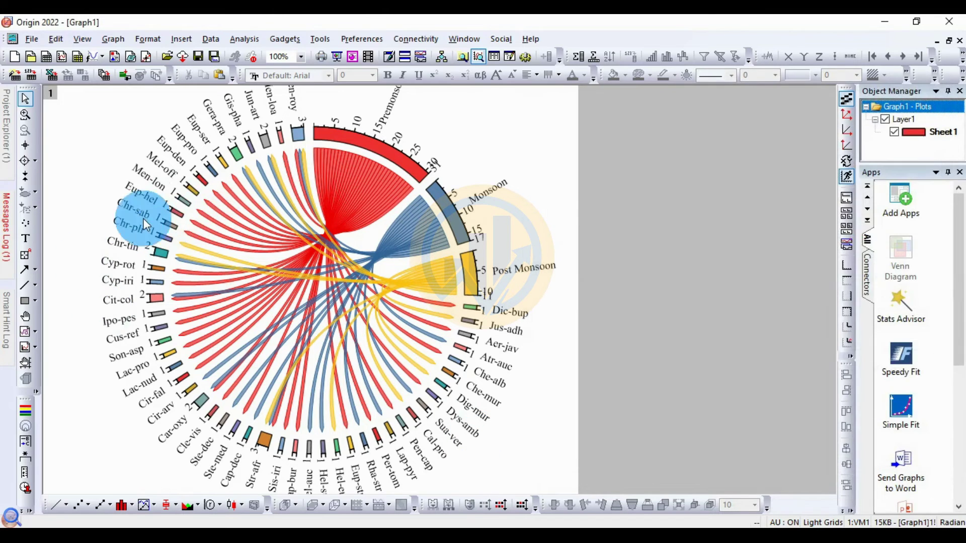
left_click(118, 41)
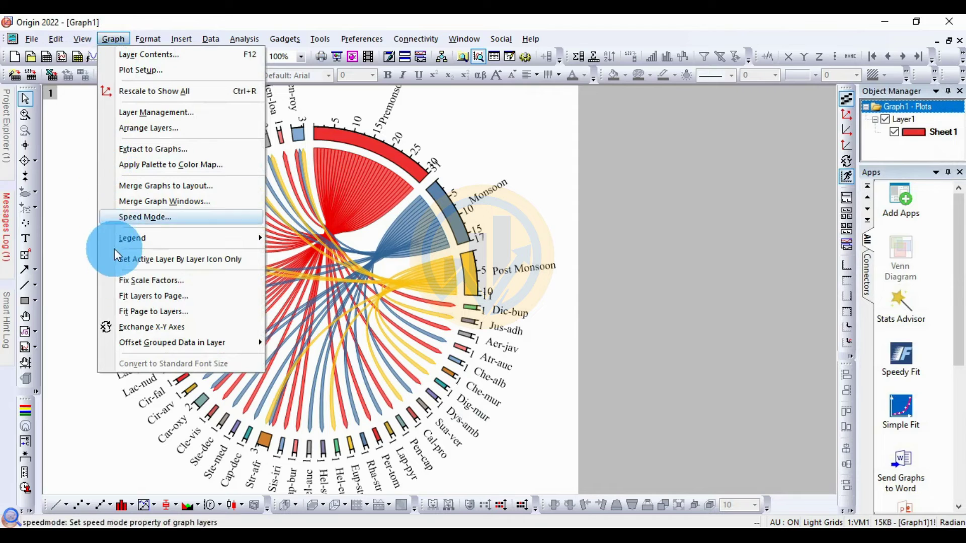
left_click(187, 301)
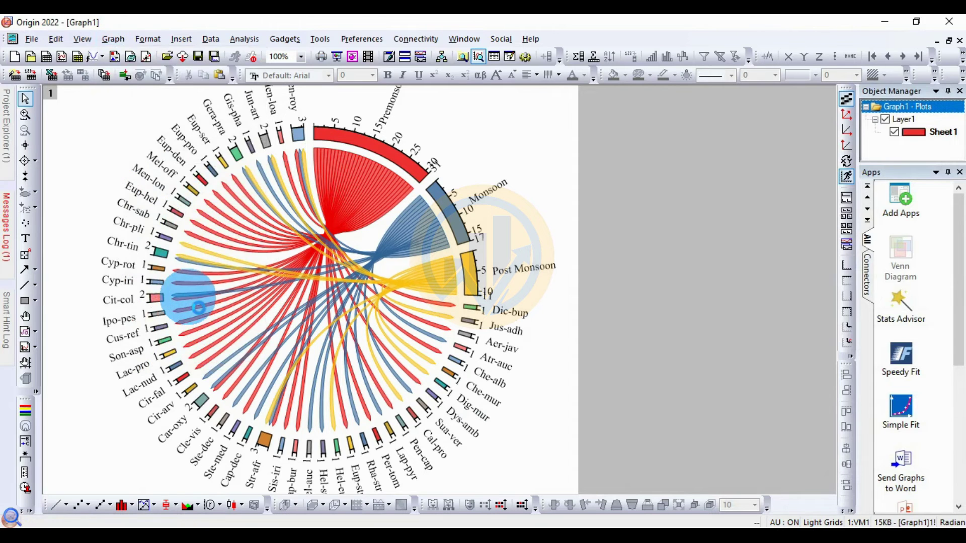
left_click(592, 213)
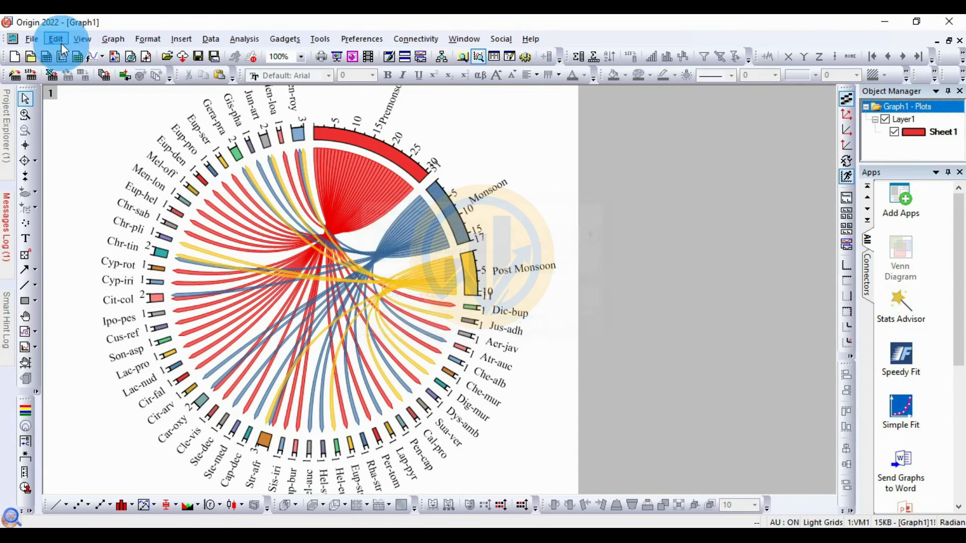
Fit the graph page to the layers with Border margin control, border width 18, adjusting height and width.
left_click(120, 40)
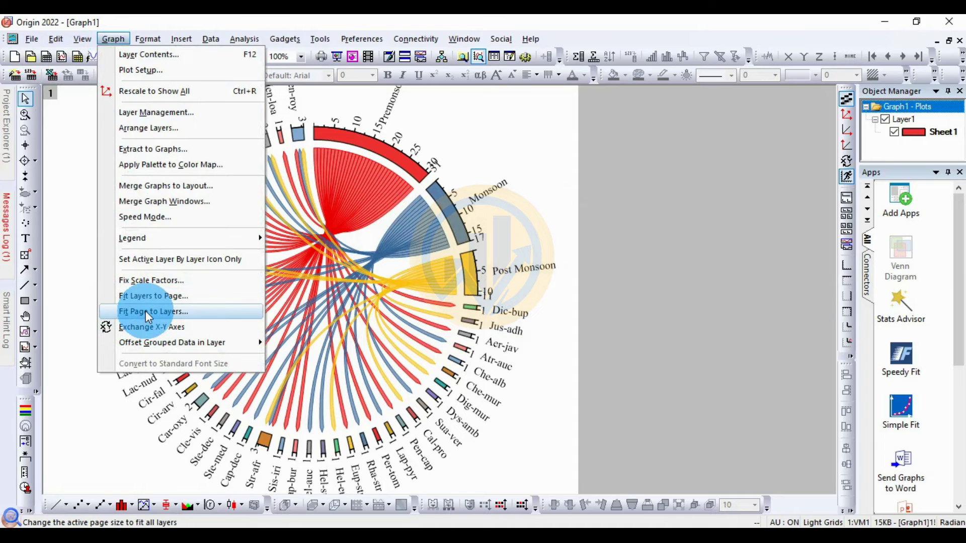
left_click(172, 312)
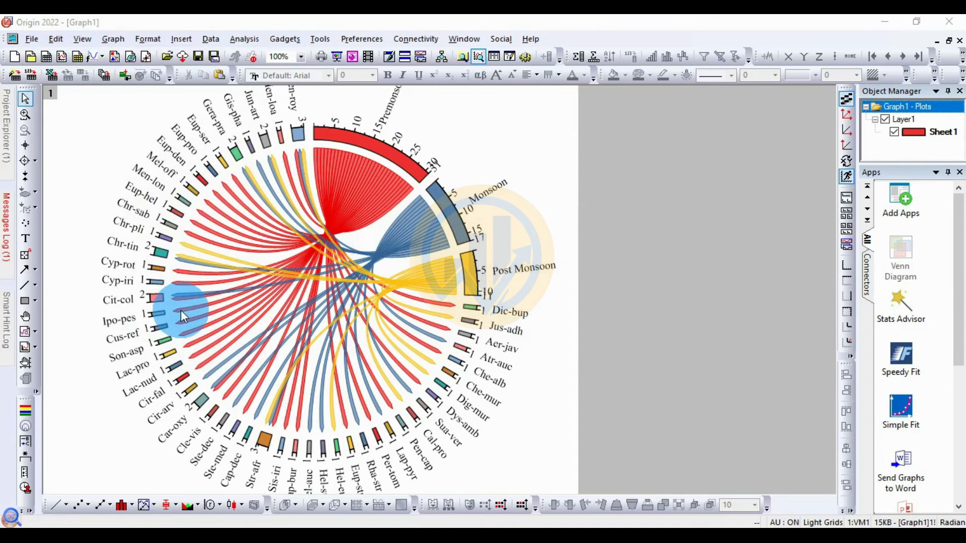
left_click_drag(437, 193, 405, 172)
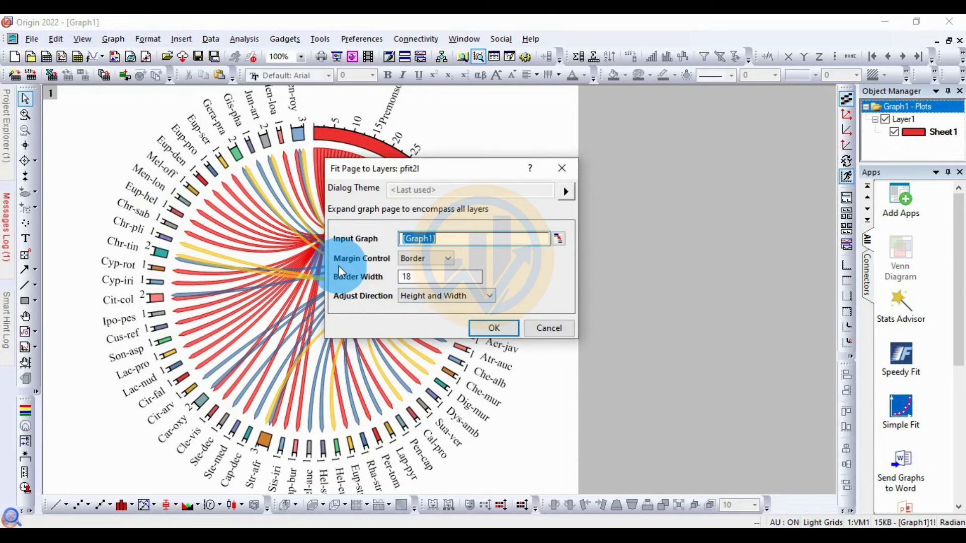
left_click(494, 329)
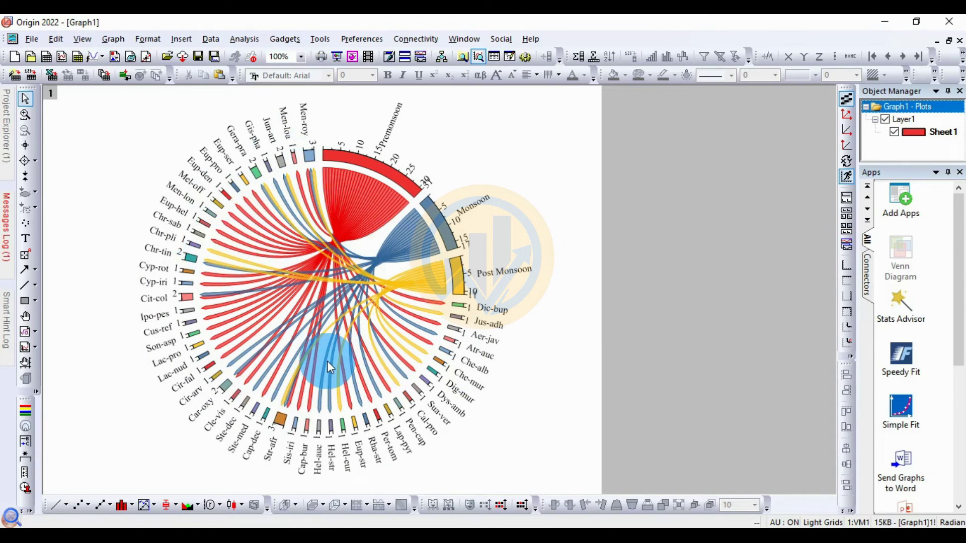
Try bold for the node title labels, and turn bold off again before accepting the plot settings.
double_click(284, 127)
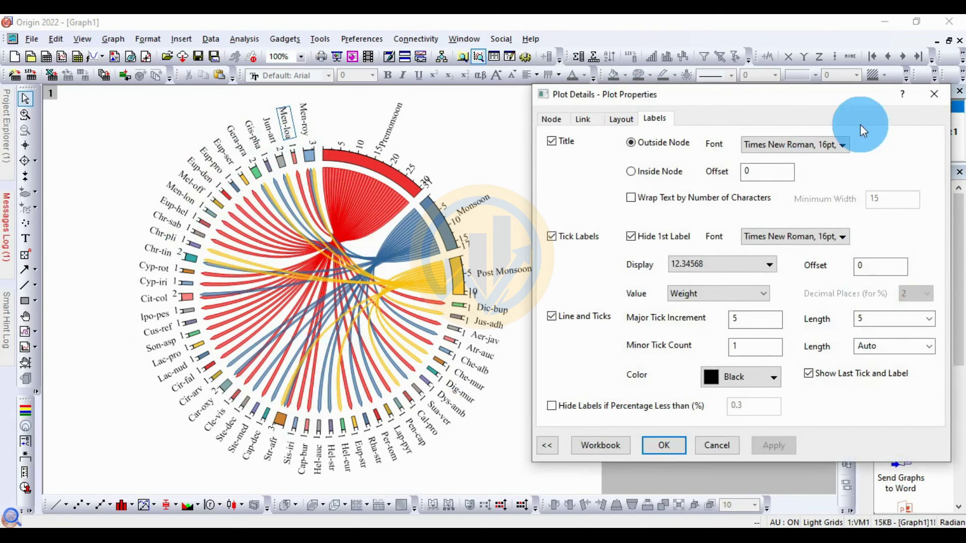
left_click(793, 144)
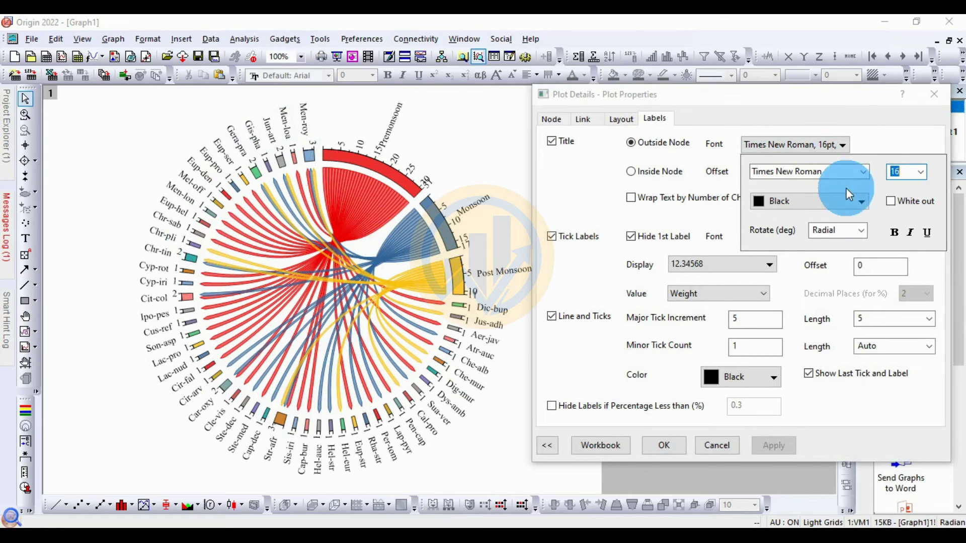
left_click(895, 234)
left_click(794, 444)
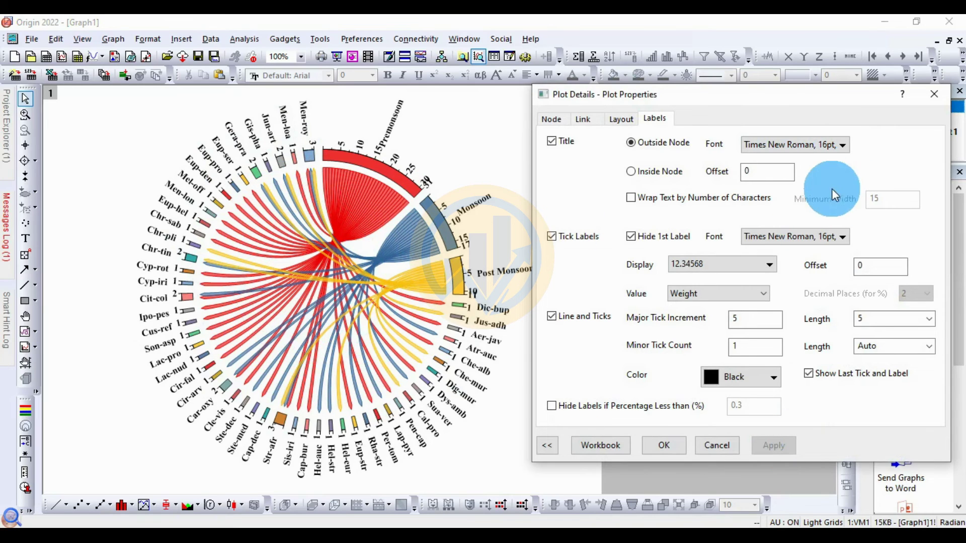
left_click(841, 146)
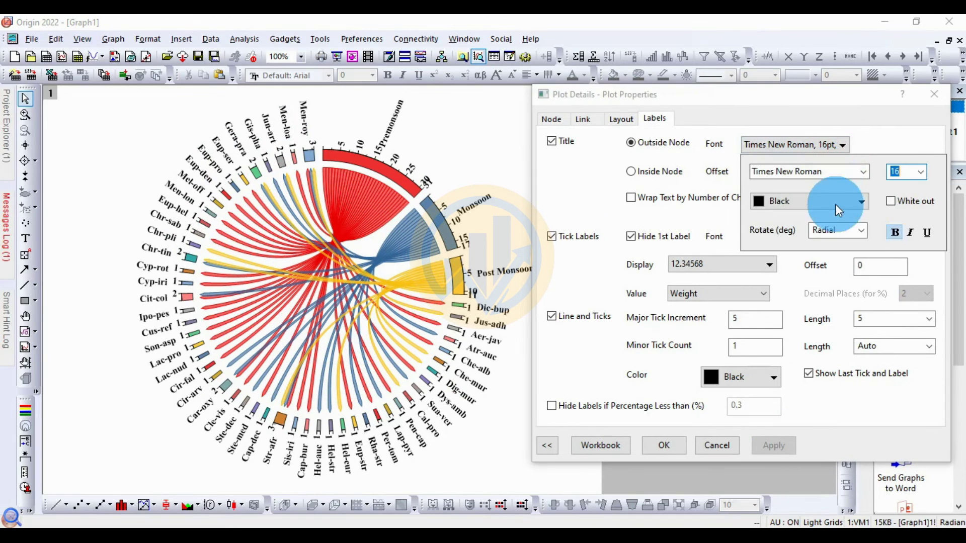
left_click(896, 235)
left_click(786, 443)
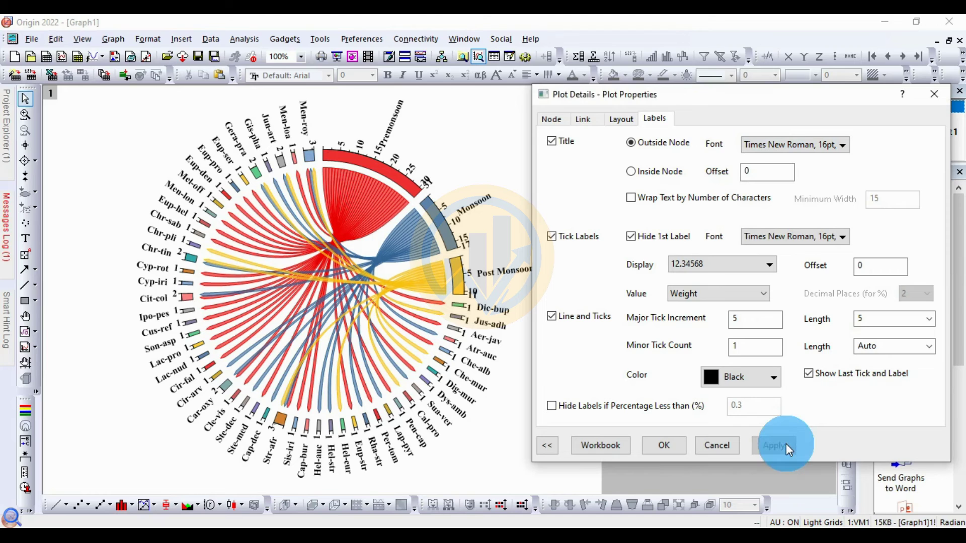
left_click(675, 444)
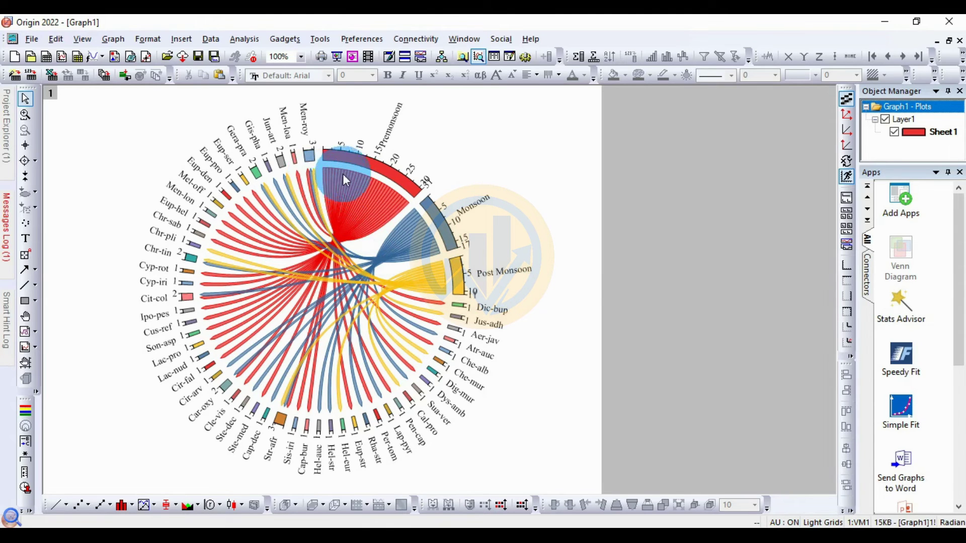
mouse_move(436, 210)
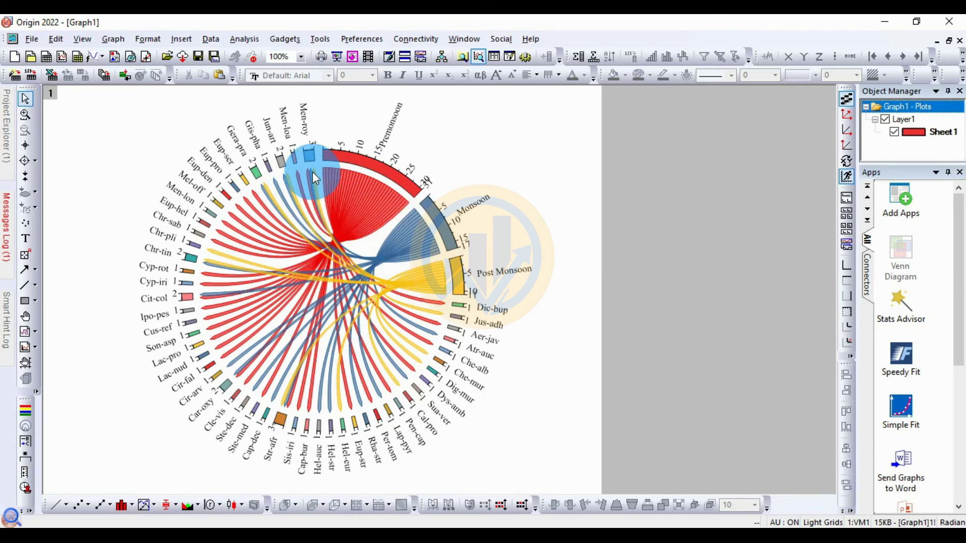
mouse_move(312, 172)
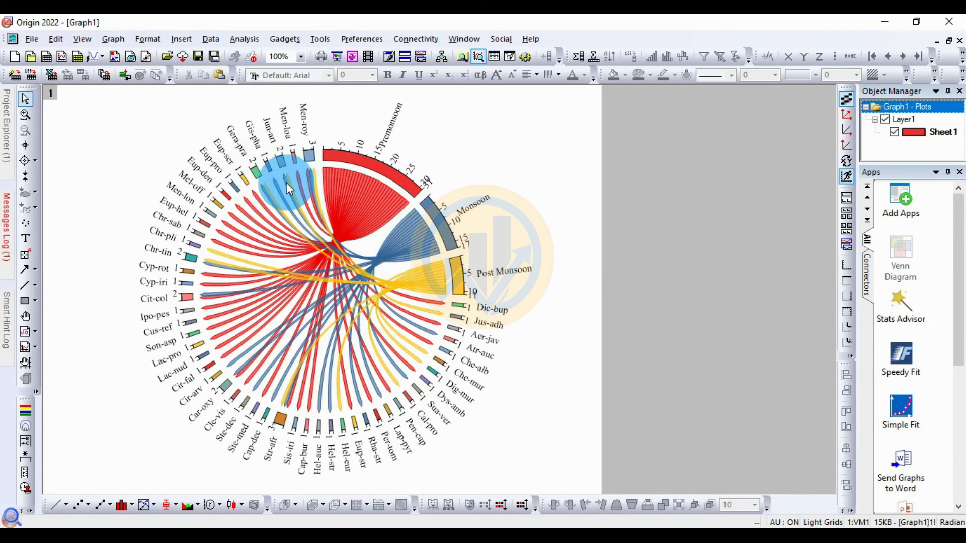
Examine the chord diagram's links between the three seasons and the species nodes, including the Chr-pli, Atr-auc, Aer-jav and Che-mur labels.
mouse_move(281, 172)
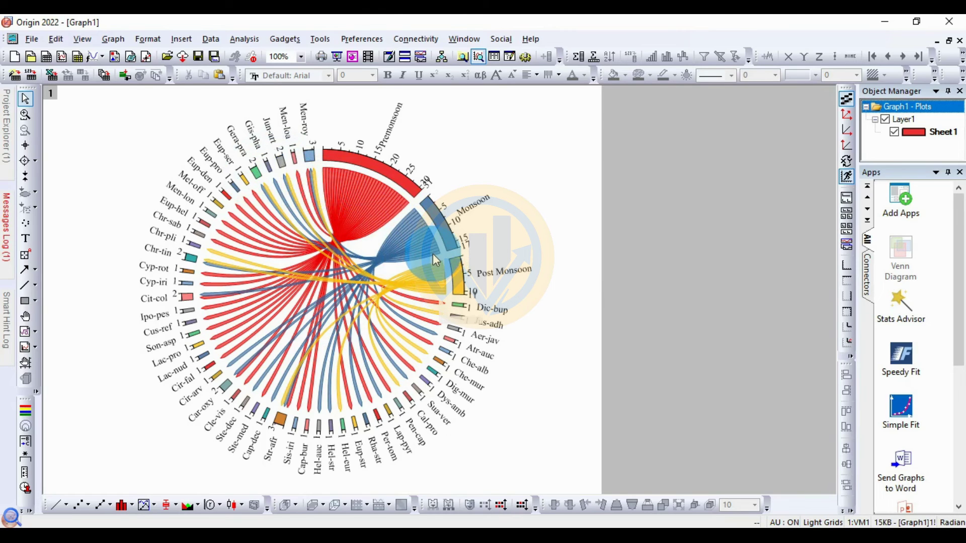
mouse_move(334, 192)
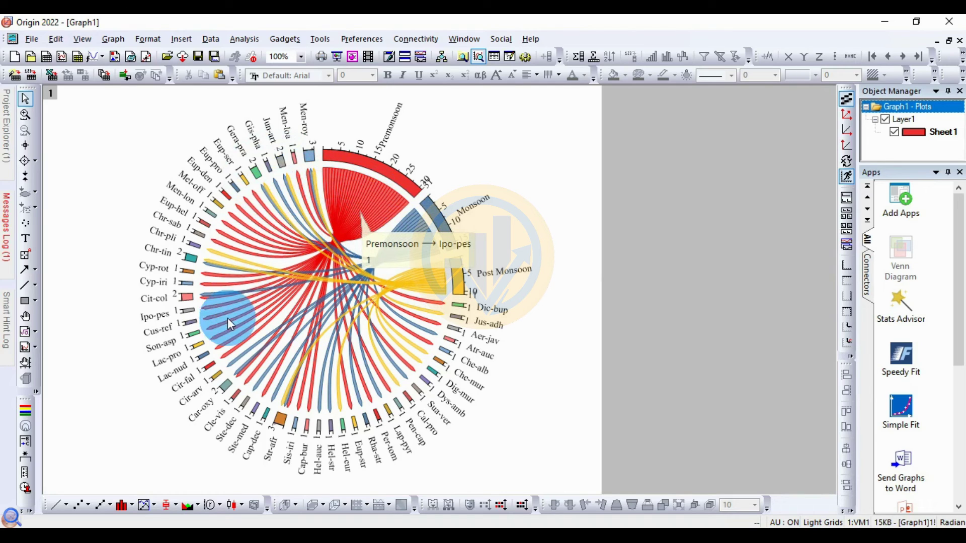
mouse_move(207, 302)
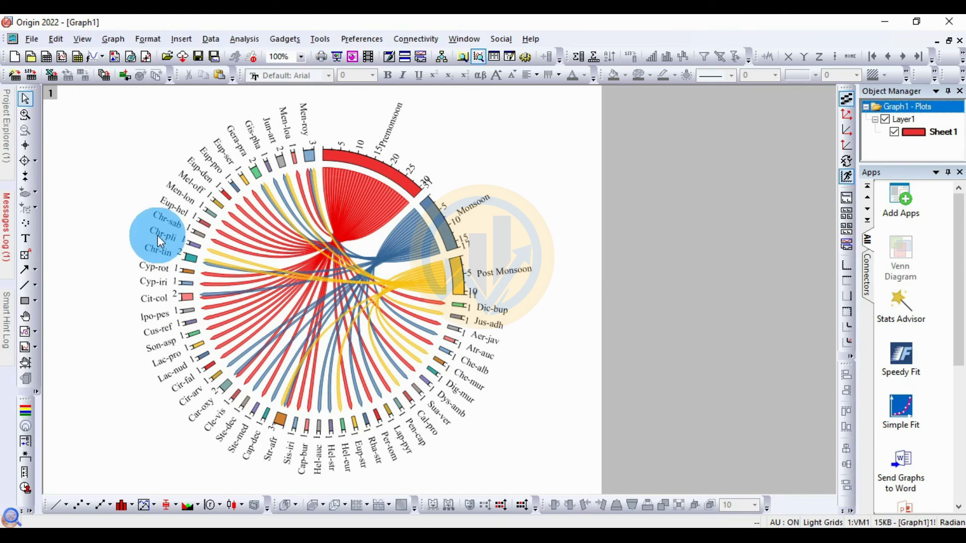
left_click(207, 243)
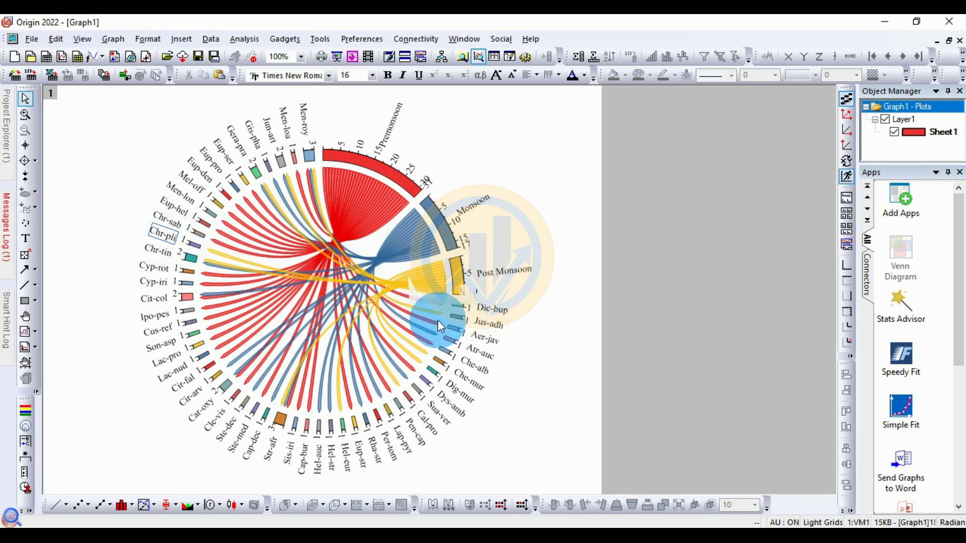
left_click(475, 350)
left_click(477, 351)
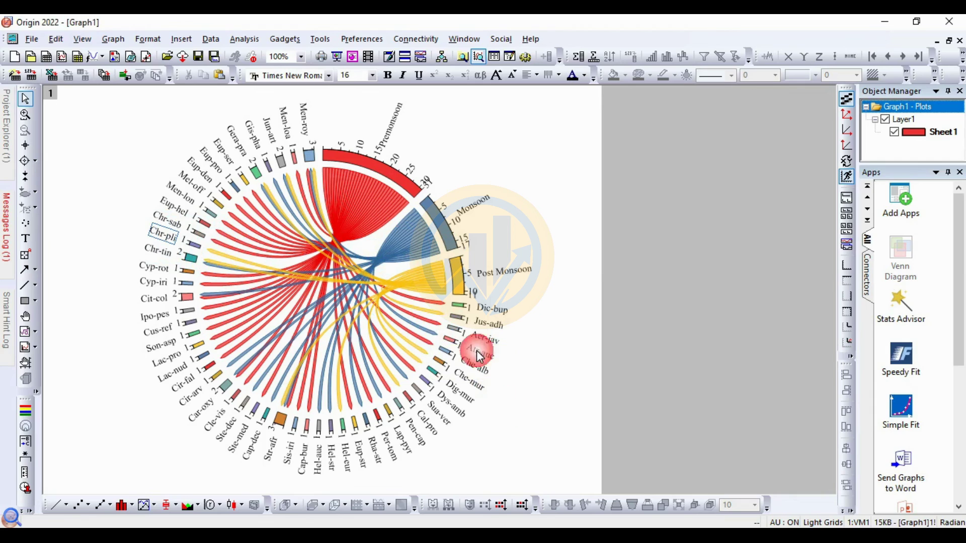
left_click(478, 356)
left_click(483, 359)
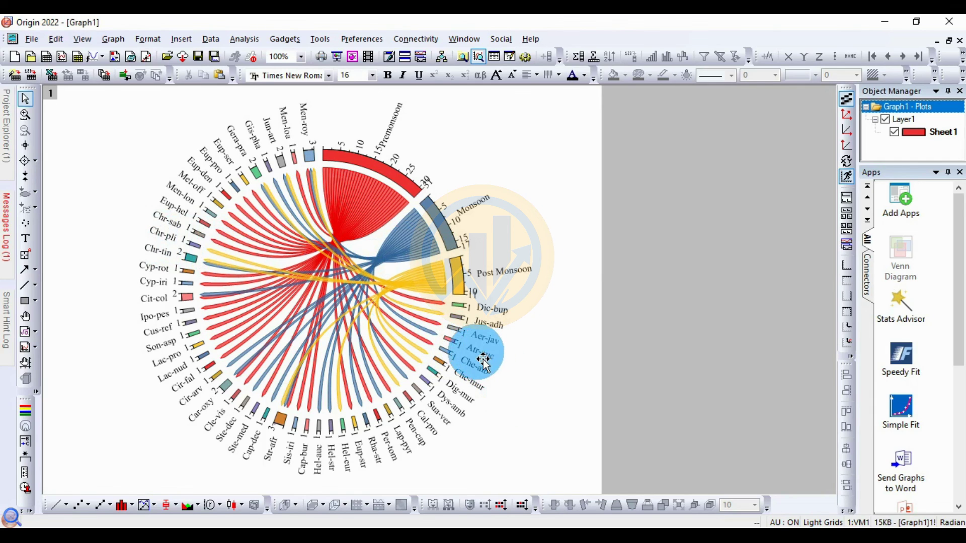
left_click(475, 356)
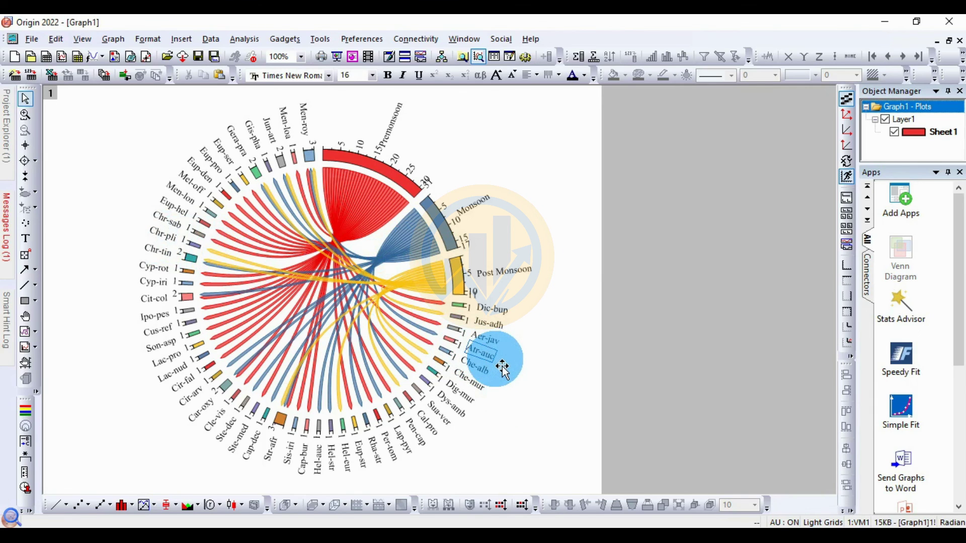
left_click(490, 339)
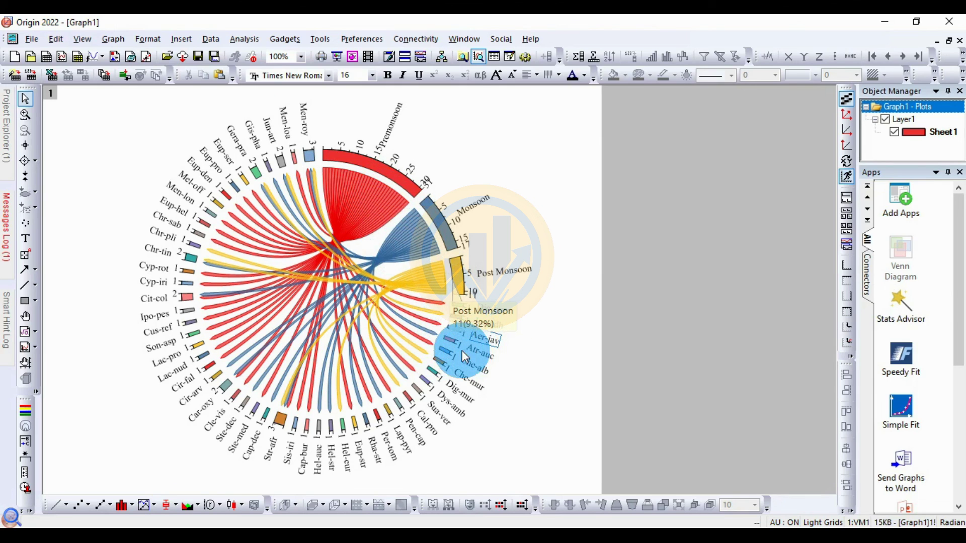
left_click(472, 376)
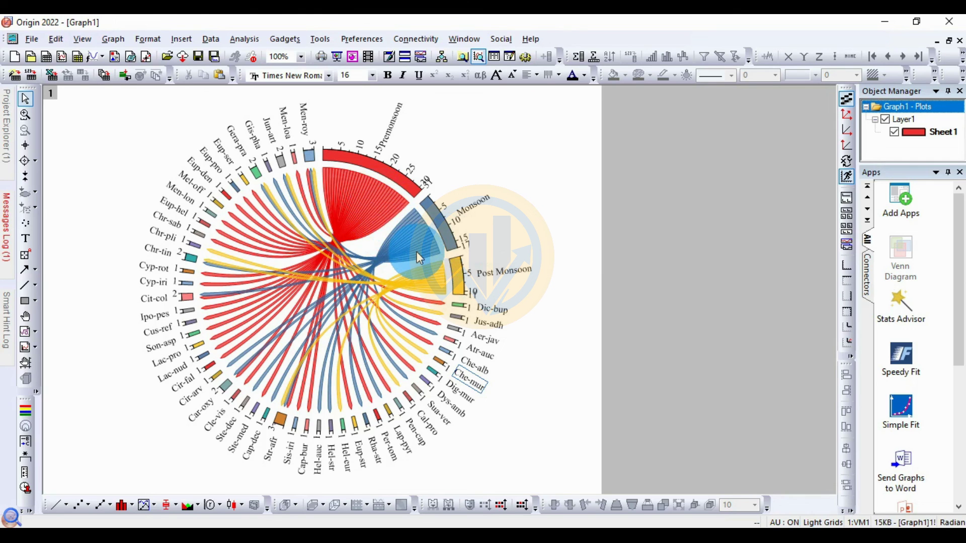
mouse_move(417, 253)
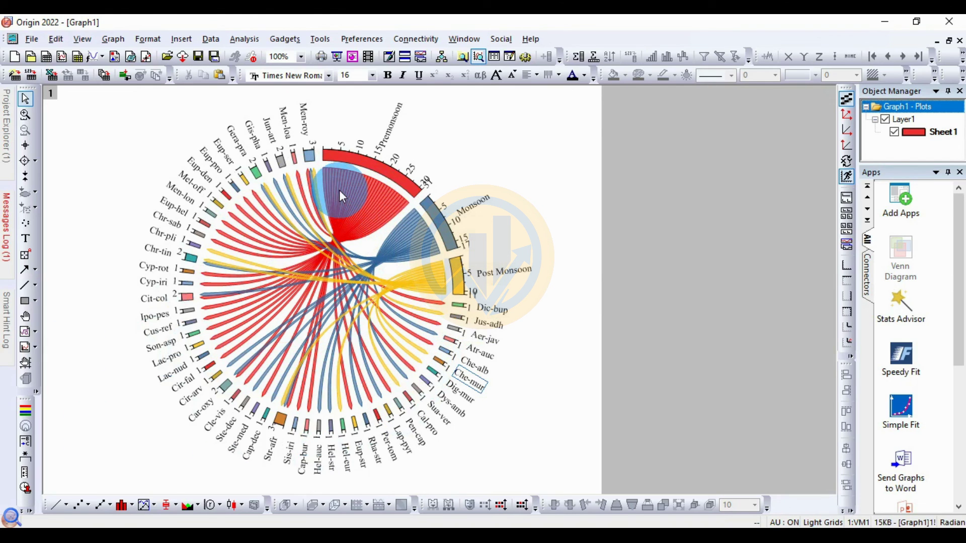
mouse_move(339, 191)
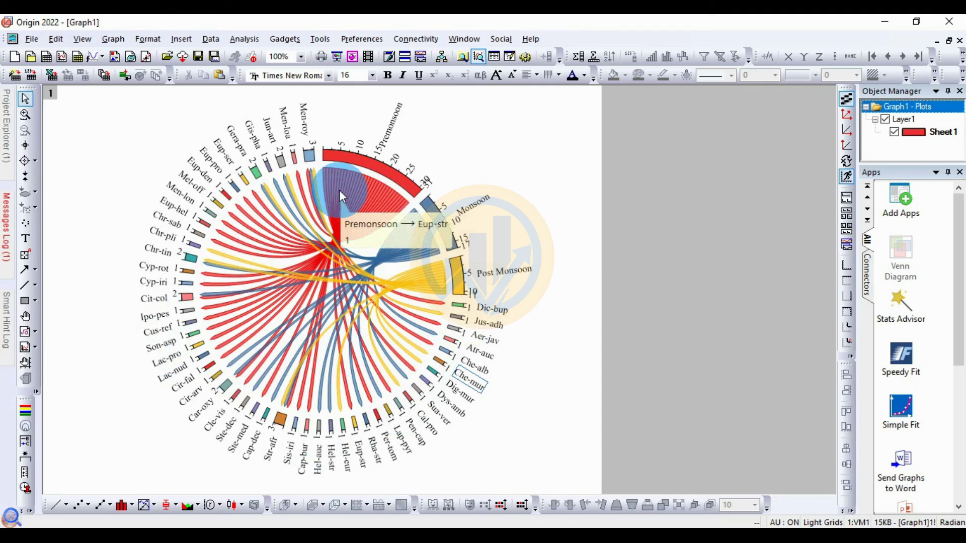